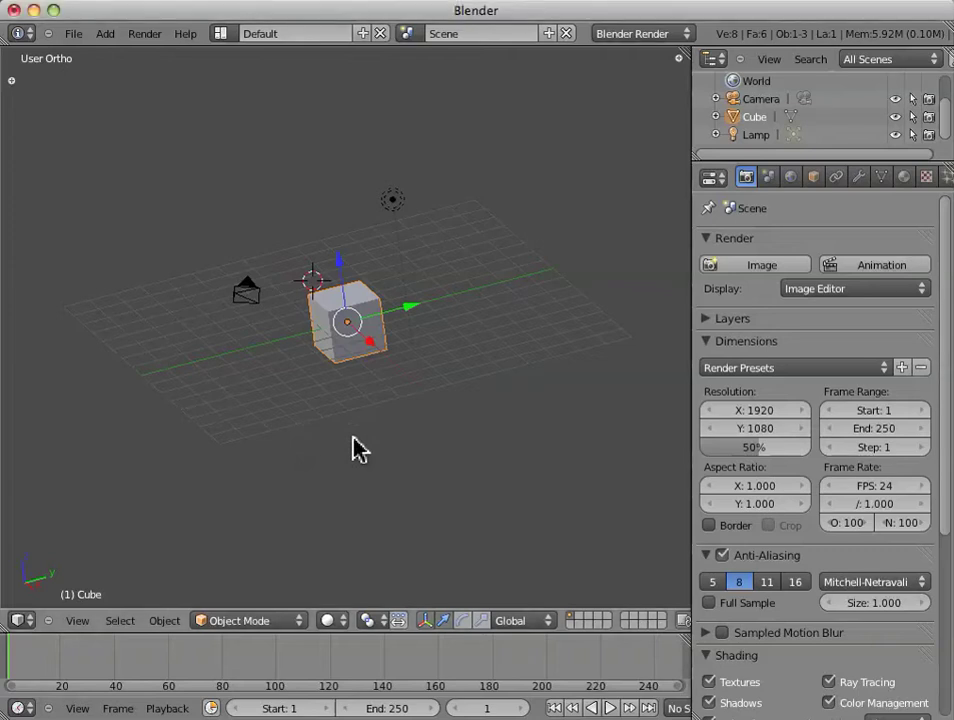
Zoom in and orbit the viewport to see the default cube from a new angle.
{"action": "scroll", "coordinate": [359, 449], "scroll_direction": "up", "scroll_amount": 4}
{"action": "scroll", "coordinate": [353, 443], "scroll_direction": "down", "scroll_amount": 4}
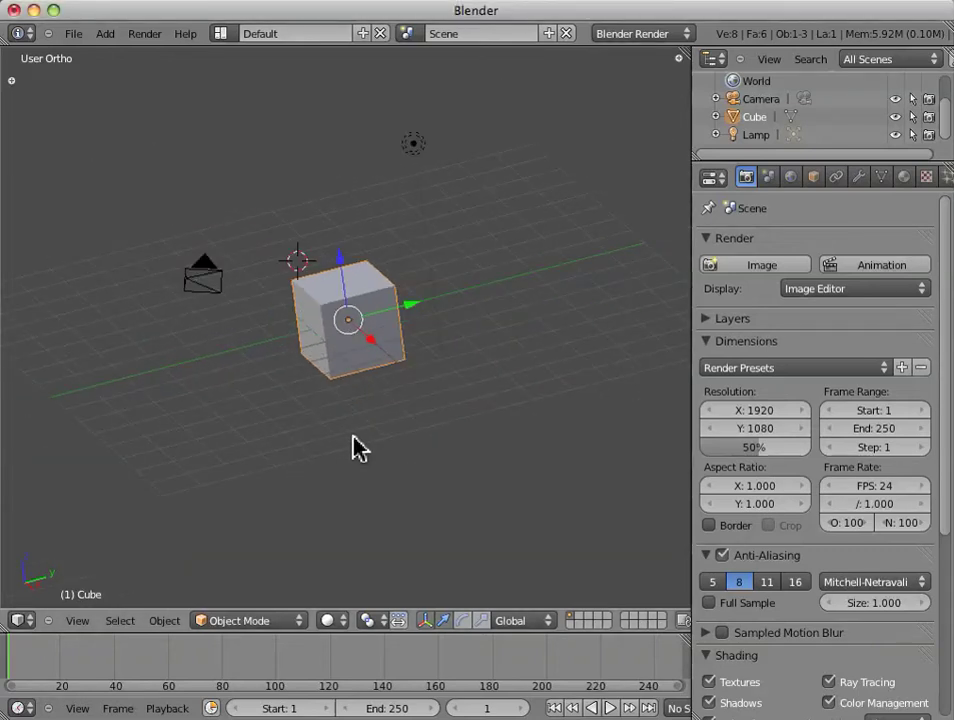
{"action": "middle_click_drag", "start_coordinate": [353, 443], "coordinate": [365, 400]}
{"action": "scroll", "coordinate": [404, 451], "scroll_direction": "up", "scroll_amount": 3}
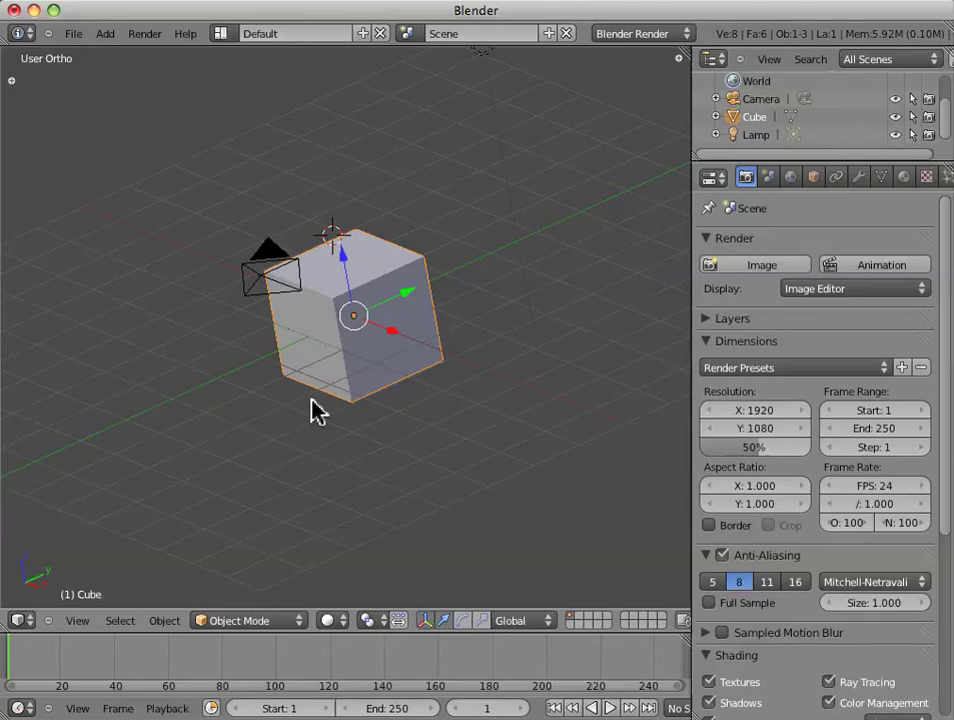
Cycle twice through the front, side and top orthographic views of the cube.
{"action": "key", "text": "KP_1"}
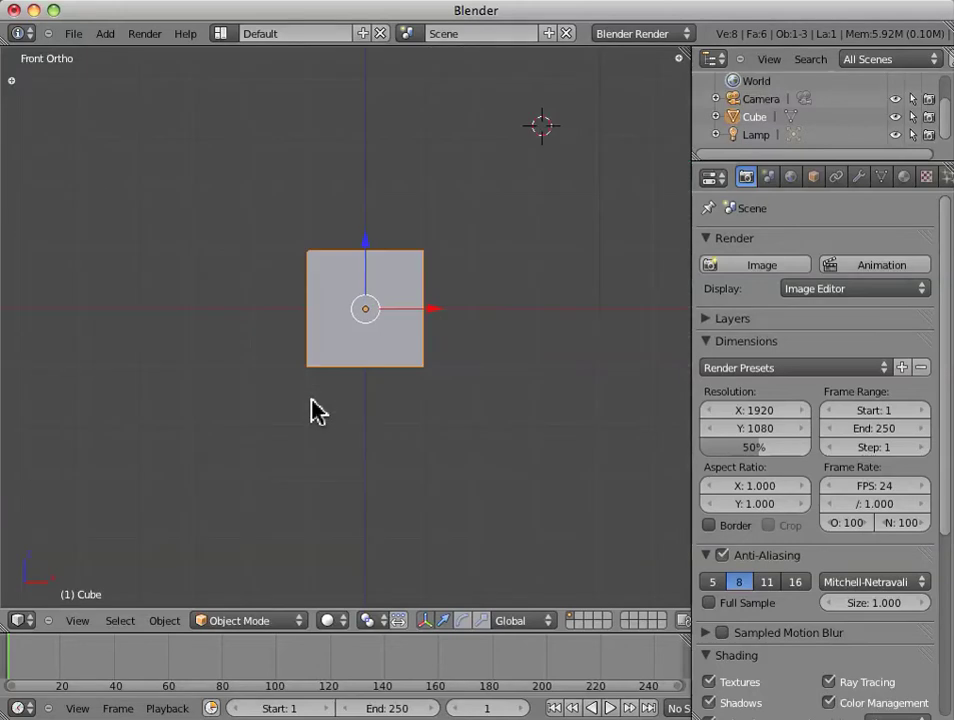
{"action": "key", "text": "KP_3"}
{"action": "key", "text": "KP_7"}
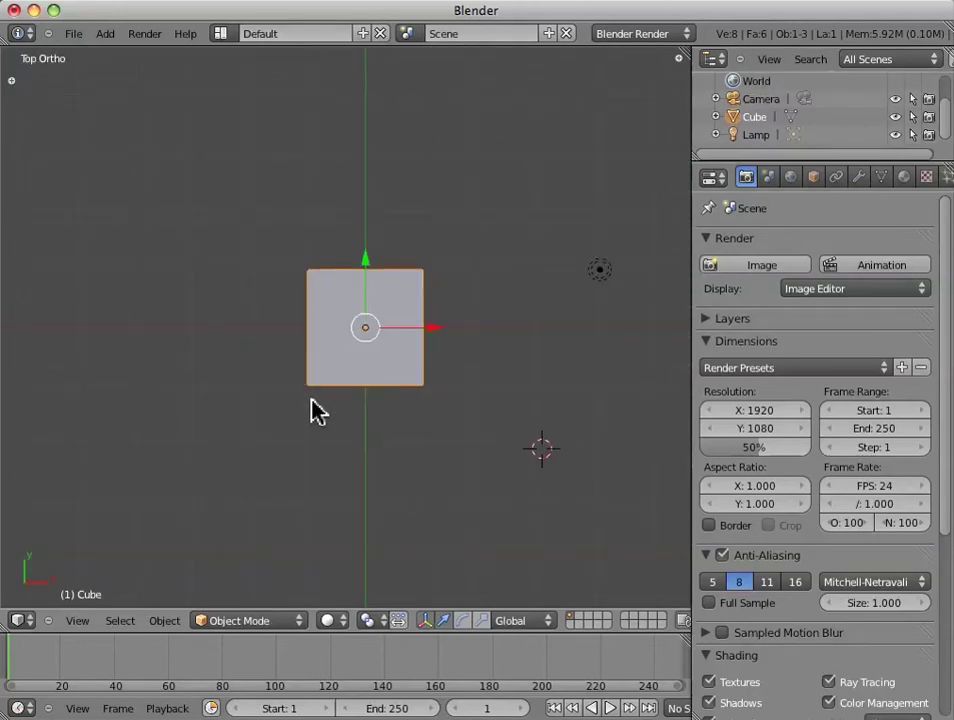
{"action": "key", "text": "KP_1"}
{"action": "key", "text": "KP_3"}
{"action": "key", "text": "KP_7"}
Switch to camera view and zoom in so the camera frame is enlarged.
{"action": "key", "text": "KP_0"}
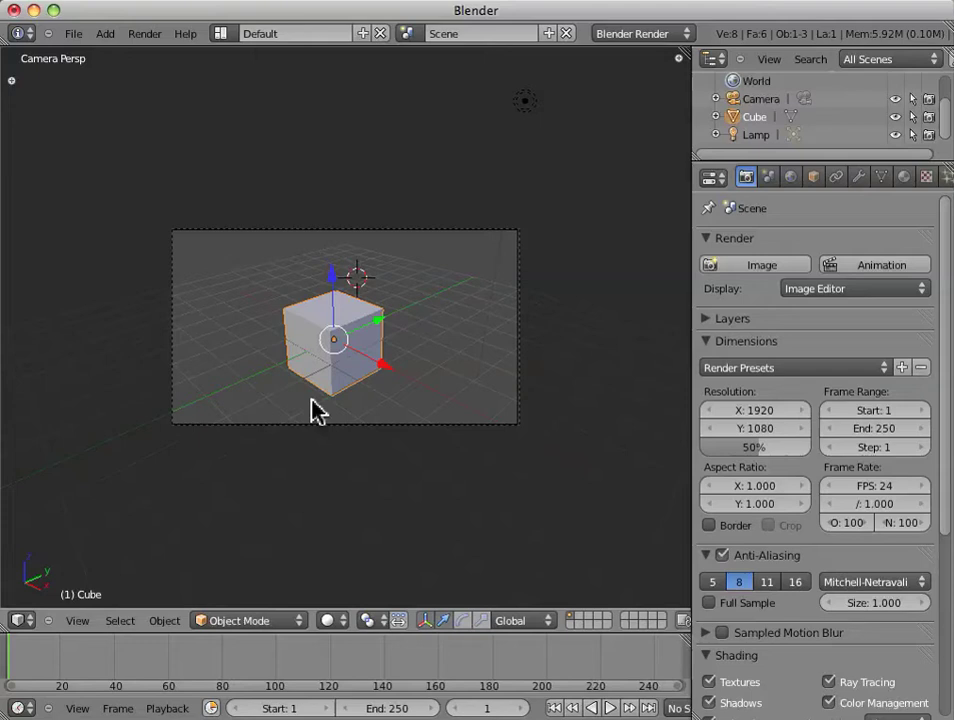
{"action": "scroll", "coordinate": [313, 410], "scroll_direction": "up", "scroll_amount": 3}
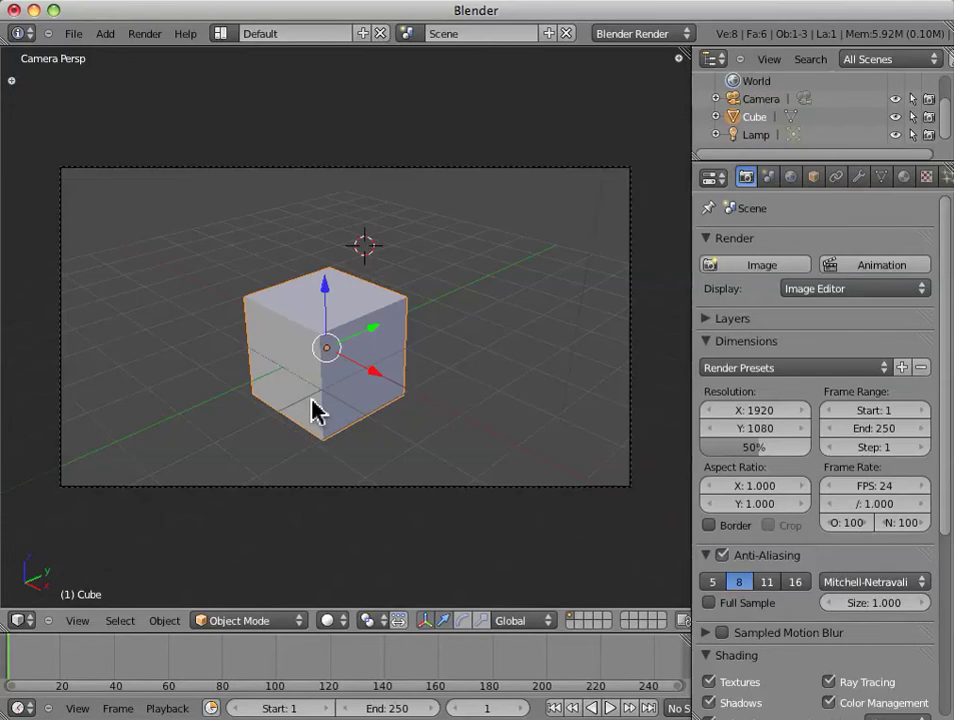
{"action": "scroll", "coordinate": [313, 410], "scroll_direction": "down", "scroll_amount": 3}
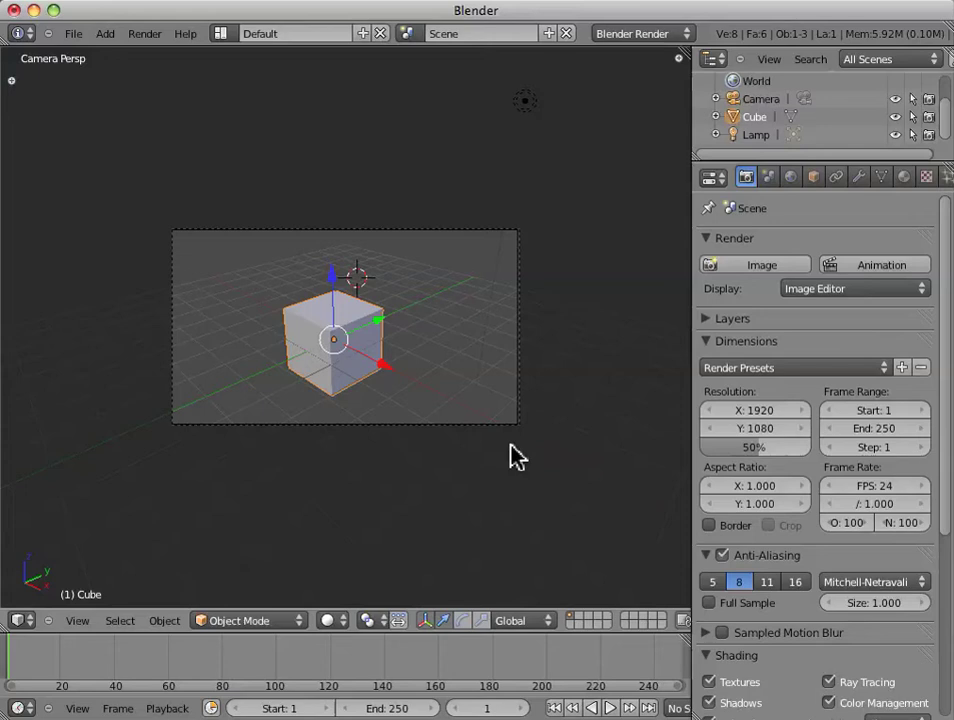
{"action": "scroll", "coordinate": [275, 490], "scroll_direction": "up", "scroll_amount": 3}
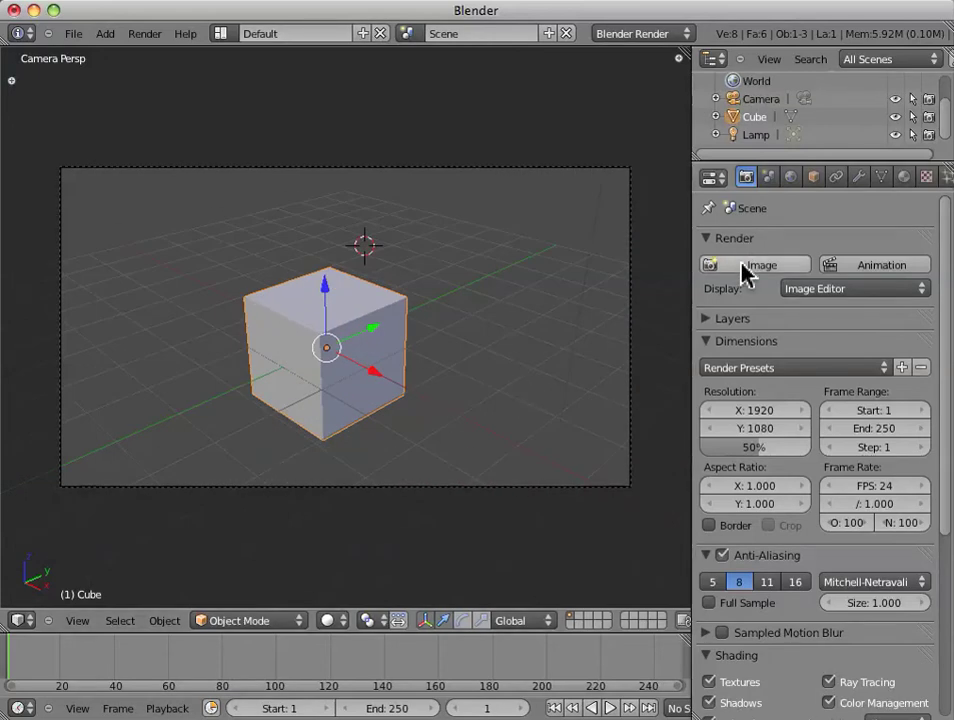
Render an image of the cube, then switch the Image Editor area back to 3D View.
{"action": "left_click", "coordinate": [795, 268]}
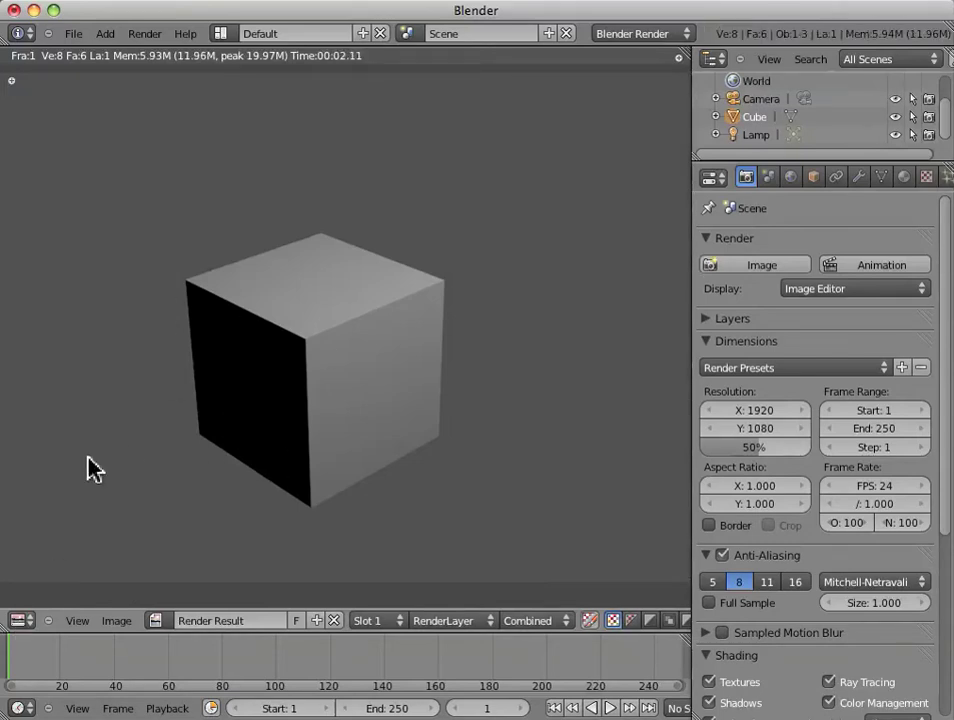
{"action": "left_click", "coordinate": [20, 620]}
{"action": "left_click", "coordinate": [30, 603]}
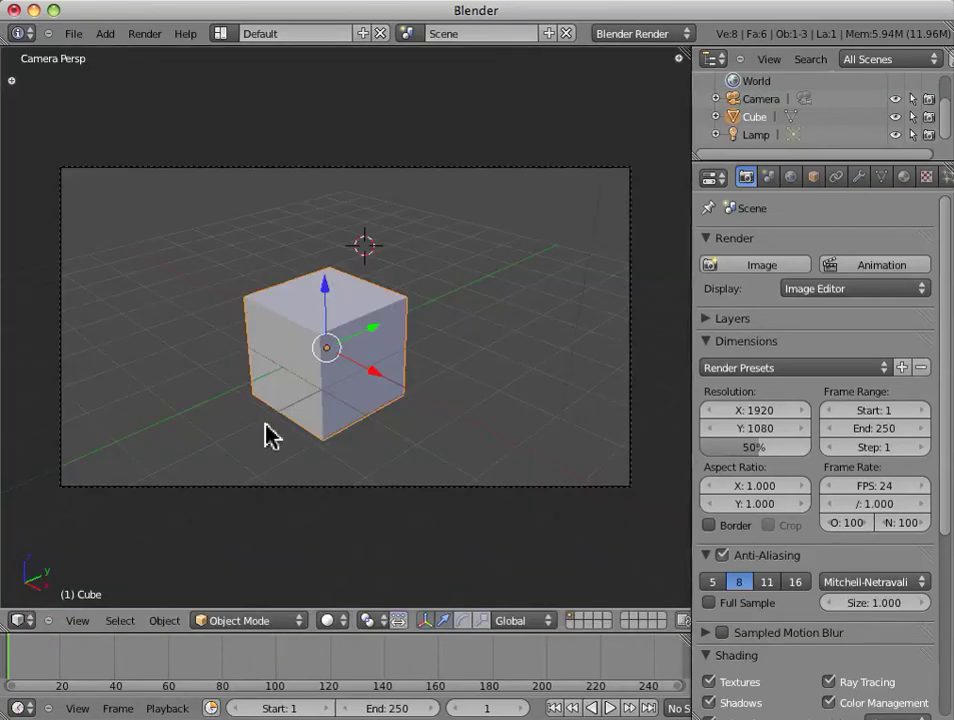
From top view, set the 3D cursor on the cube's lower front and orbit until camera and lamp show.
{"action": "key", "text": "KP_7"}
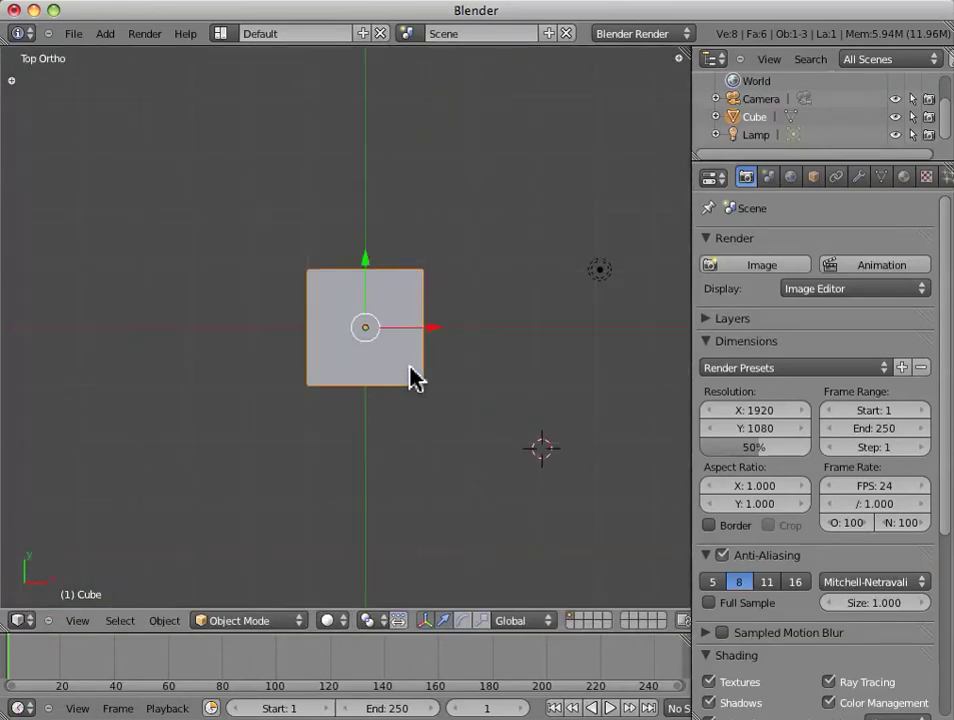
{"action": "middle_click_drag", "start_coordinate": [409, 379], "coordinate": [405, 305]}
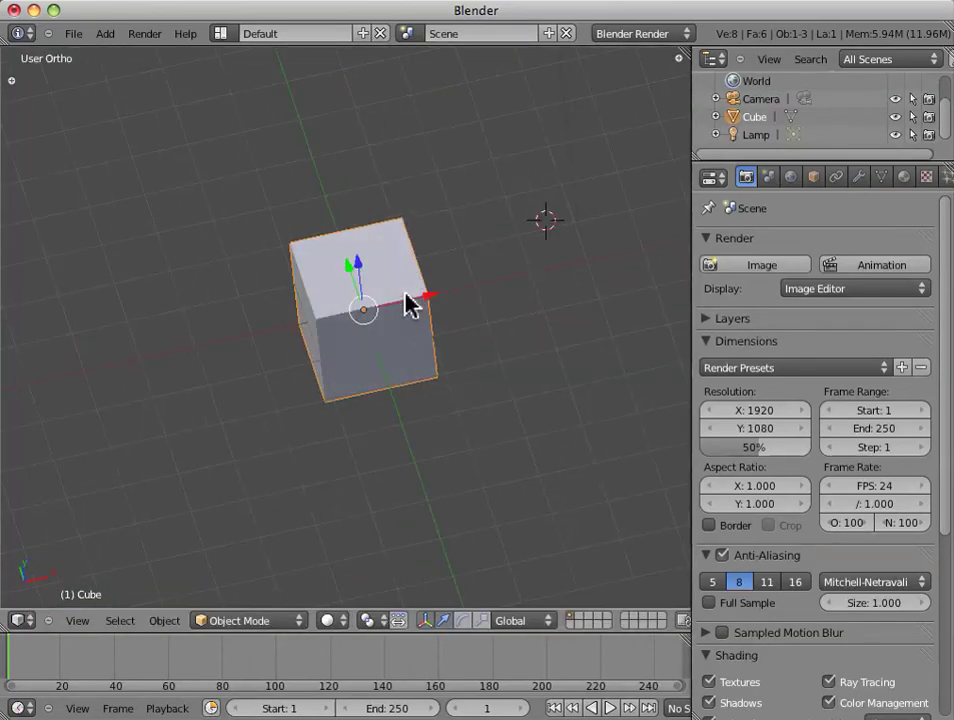
{"action": "left_click", "coordinate": [349, 386]}
{"action": "middle_click_drag", "start_coordinate": [356, 400], "coordinate": [277, 434]}
{"action": "middle_click_drag", "start_coordinate": [468, 402], "coordinate": [502, 411]}
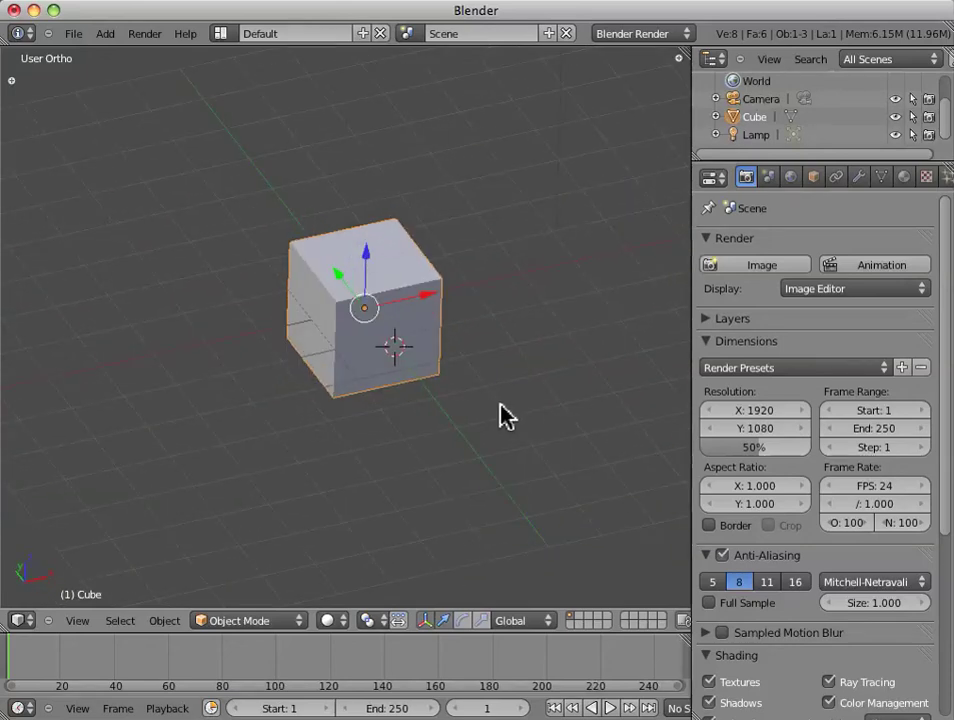
{"action": "middle_click_drag", "start_coordinate": [383, 430], "coordinate": [266, 424]}
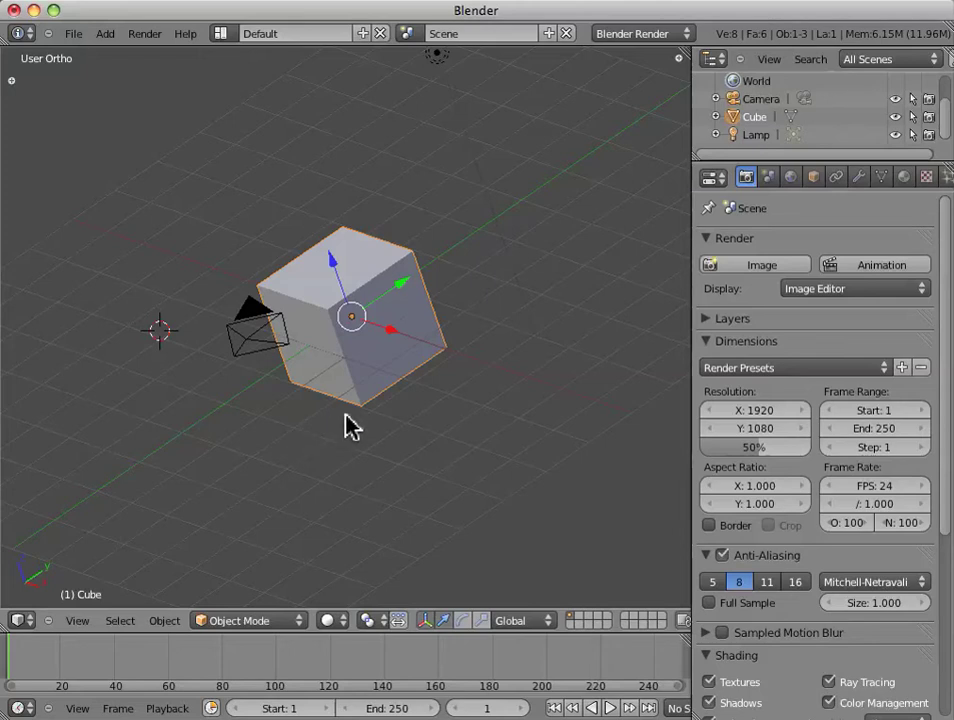
Show and widen the Object Tools shelf, maximize the 3D view, and orbit to a new angle.
{"action": "key", "text": "t"}
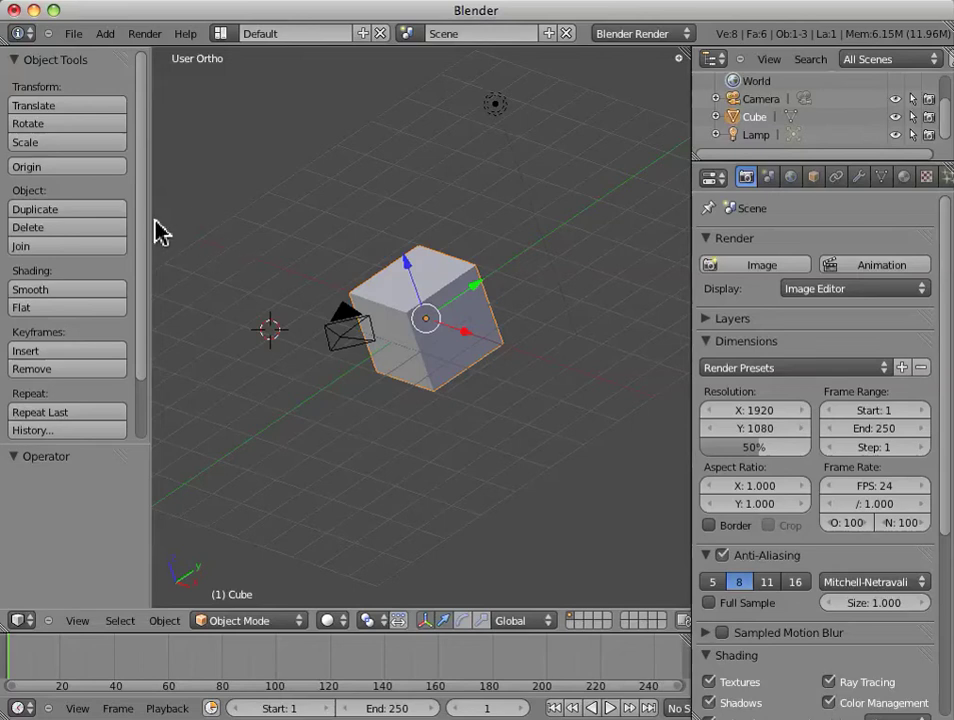
{"action": "left_click_drag", "start_coordinate": [149, 226], "coordinate": [179, 226]}
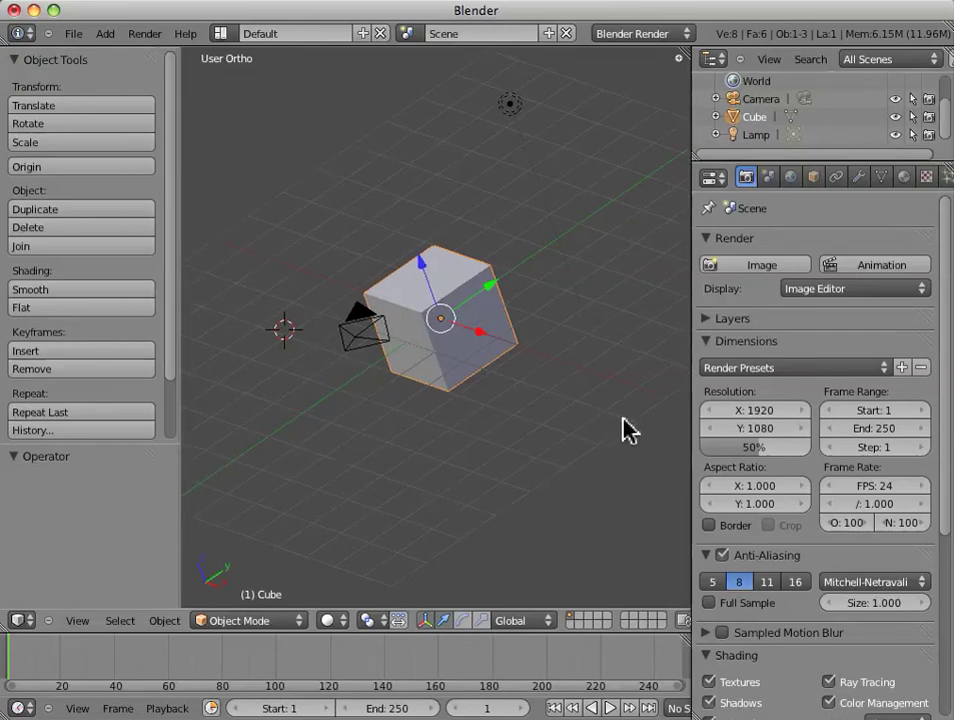
{"action": "key", "text": "ctrl+Up"}
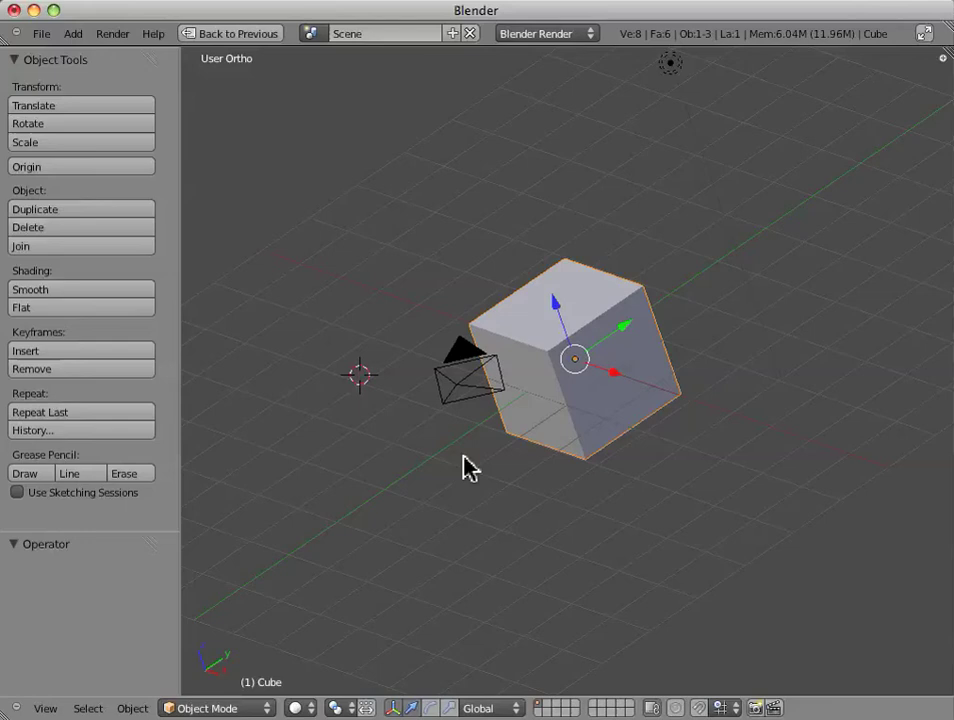
{"action": "middle_click_drag", "start_coordinate": [503, 467], "coordinate": [722, 494]}
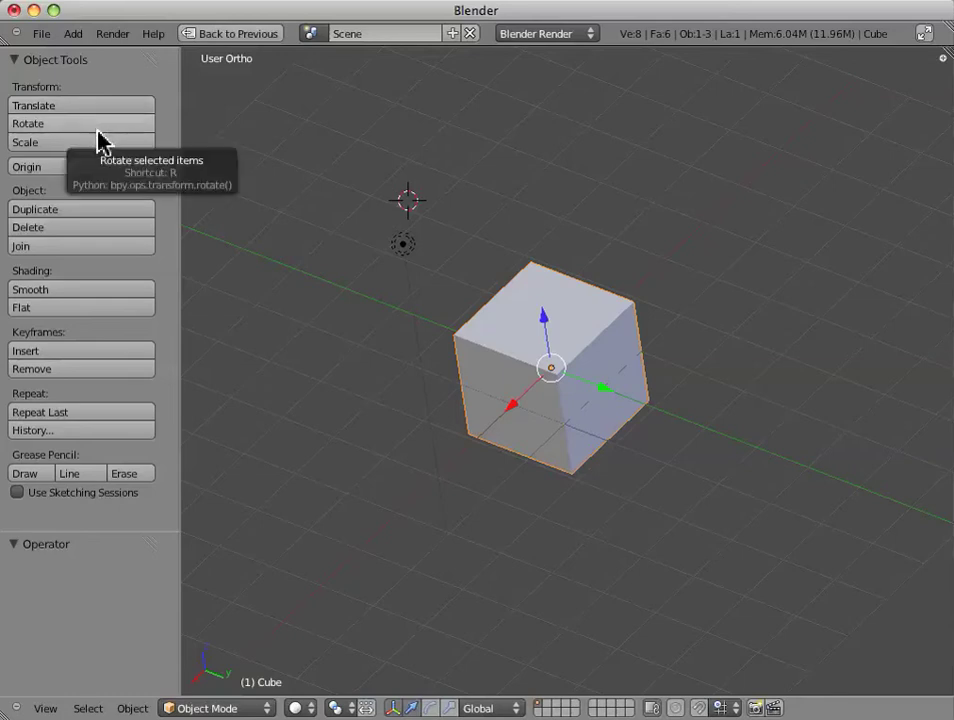
Using Object Tools, move the cube by 0.140, 0.077, -0.191, then rotate it -6.905° and 9.418°.
{"action": "left_click", "coordinate": [143, 112]}
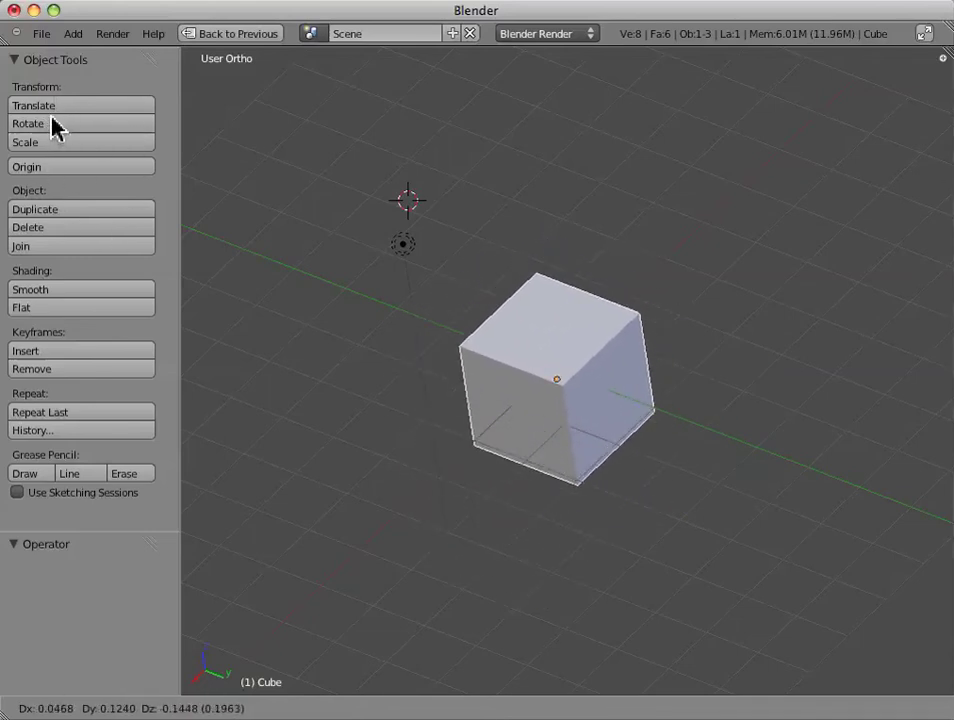
{"action": "left_click", "coordinate": [44, 165]}
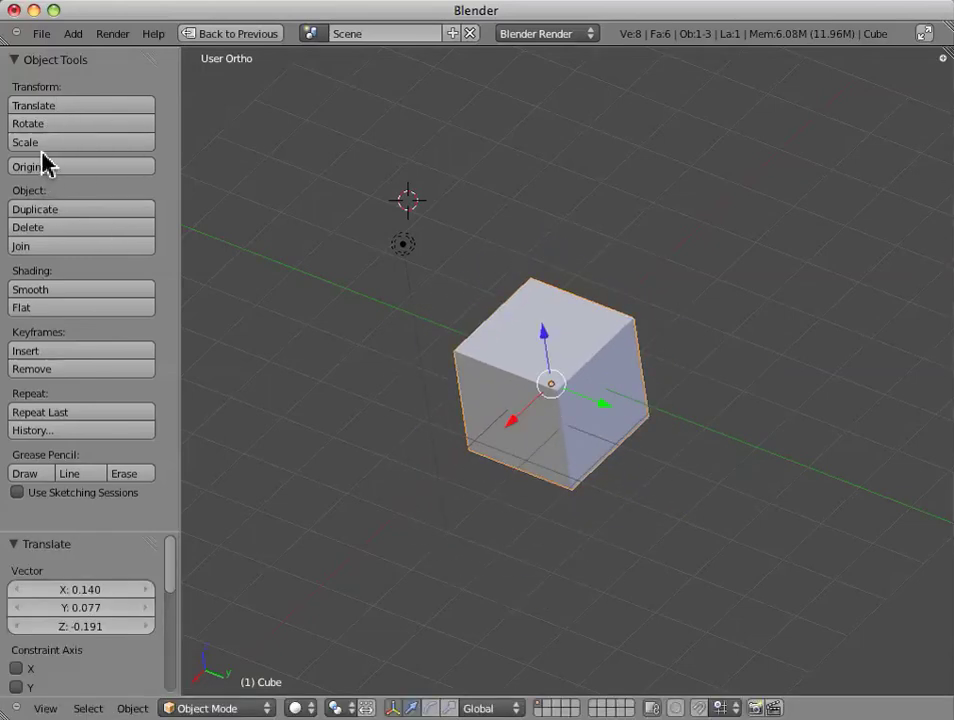
{"action": "left_click", "coordinate": [61, 124]}
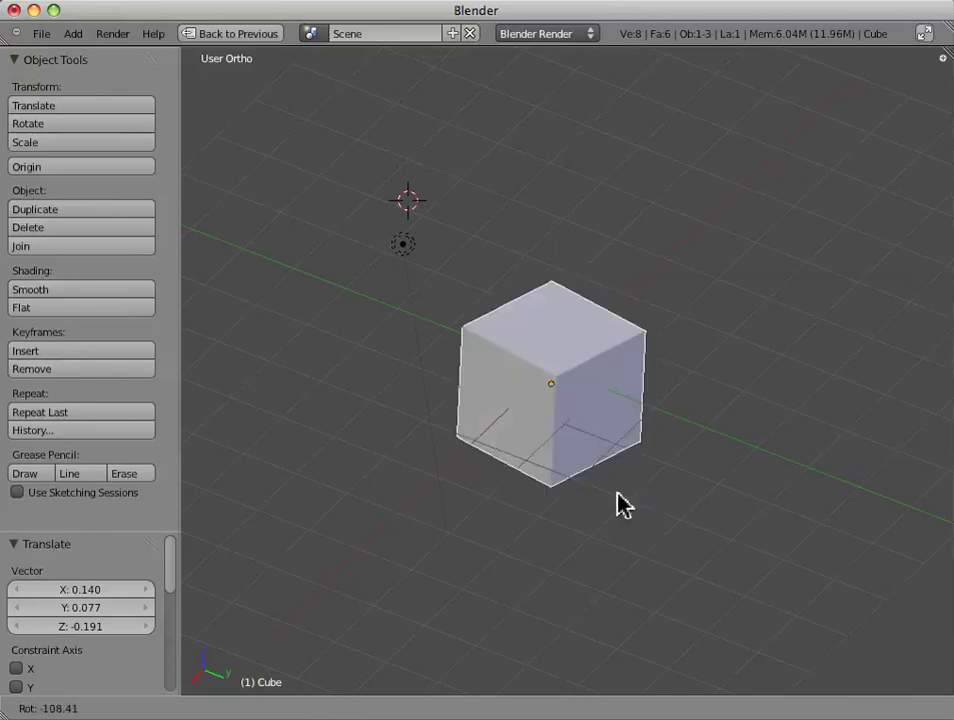
{"action": "left_click", "coordinate": [450, 298]}
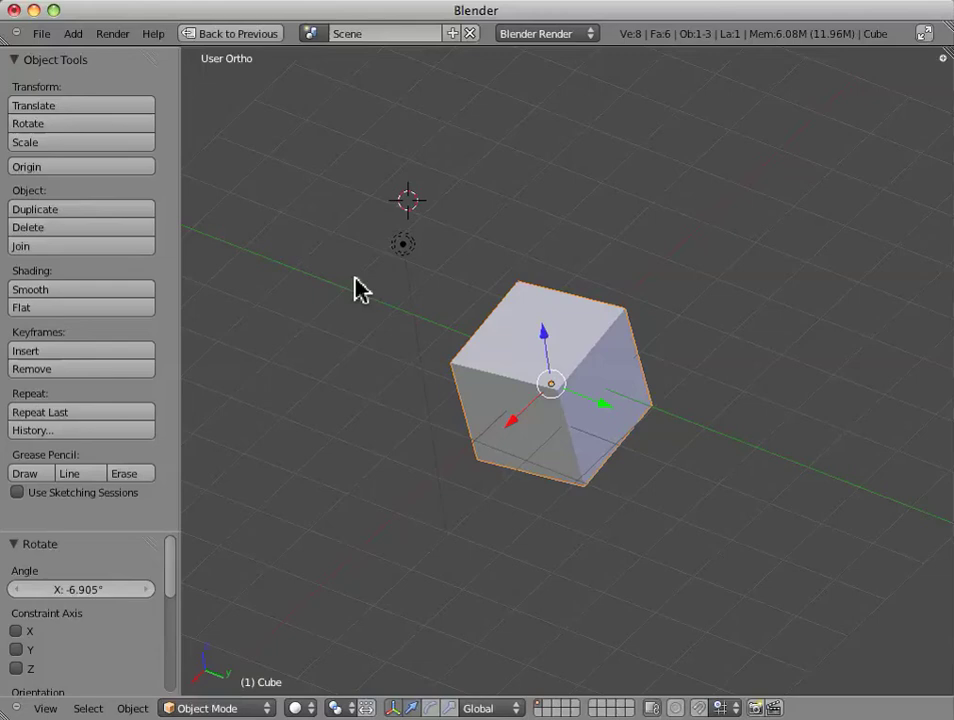
{"action": "left_click", "coordinate": [140, 133]}
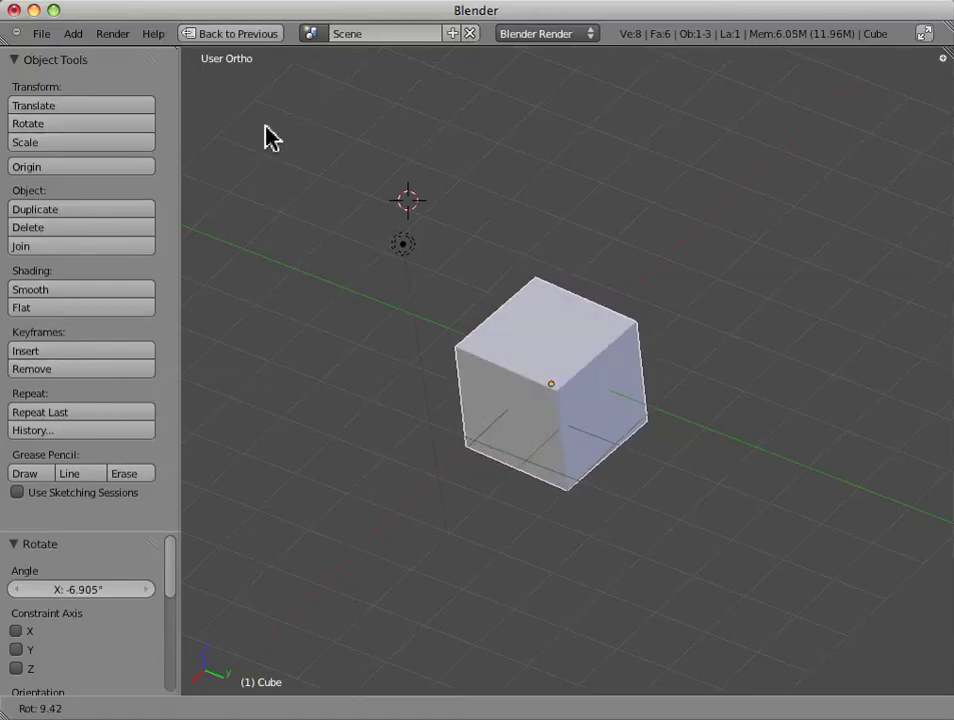
{"action": "left_click", "coordinate": [270, 138]}
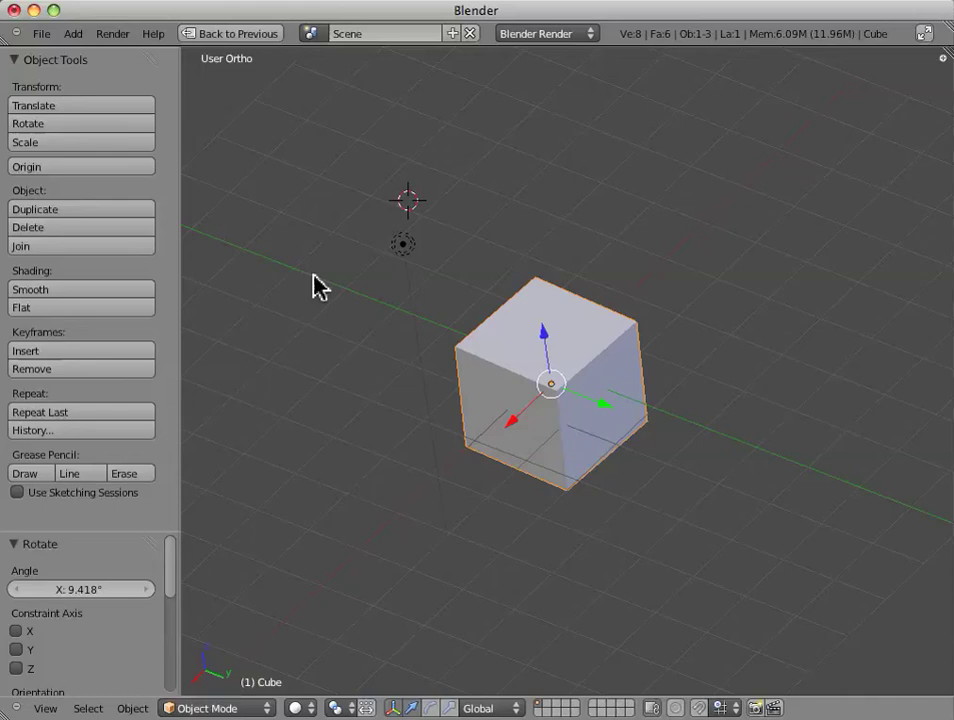
Scale the cube down to 0.769, cancel a new rotation with Esc, and orbit the view.
{"action": "left_click", "coordinate": [118, 142]}
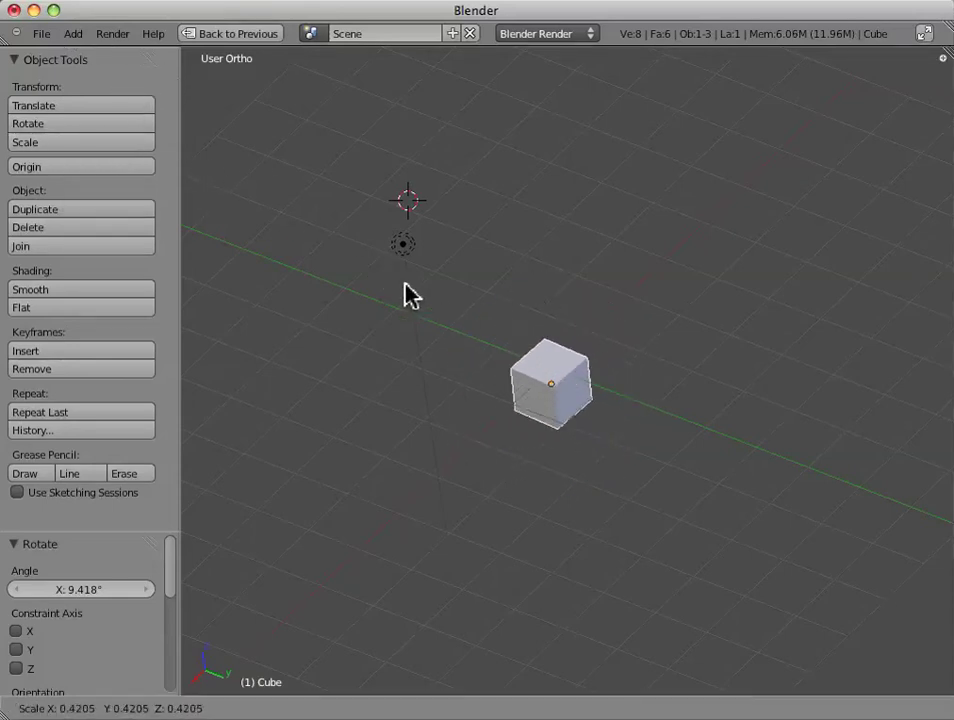
{"action": "left_click", "coordinate": [236, 179]}
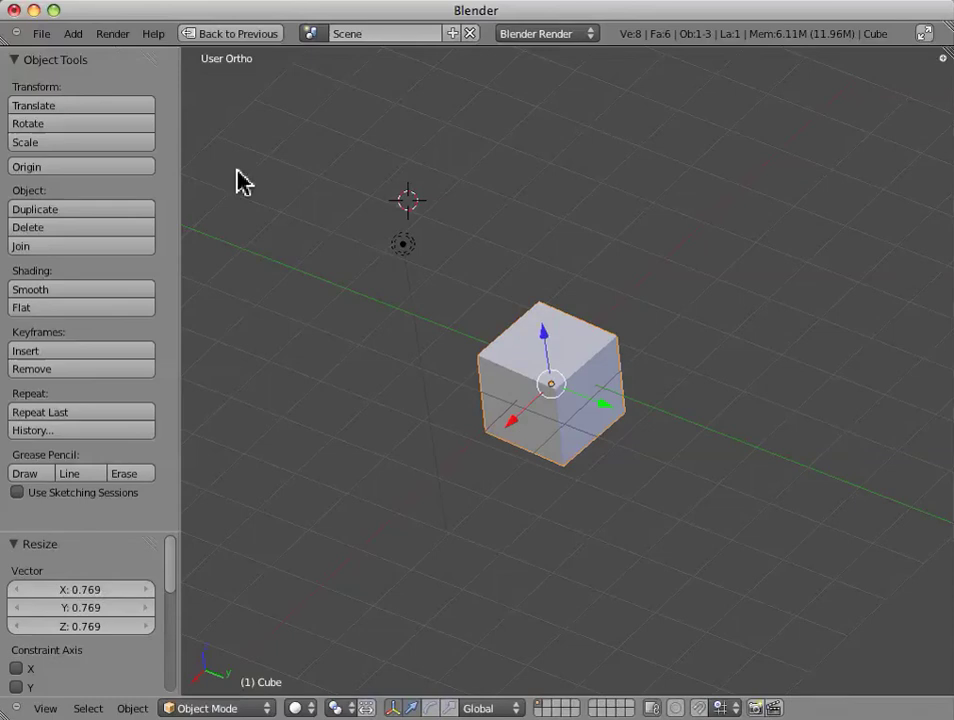
{"action": "left_click", "coordinate": [133, 123]}
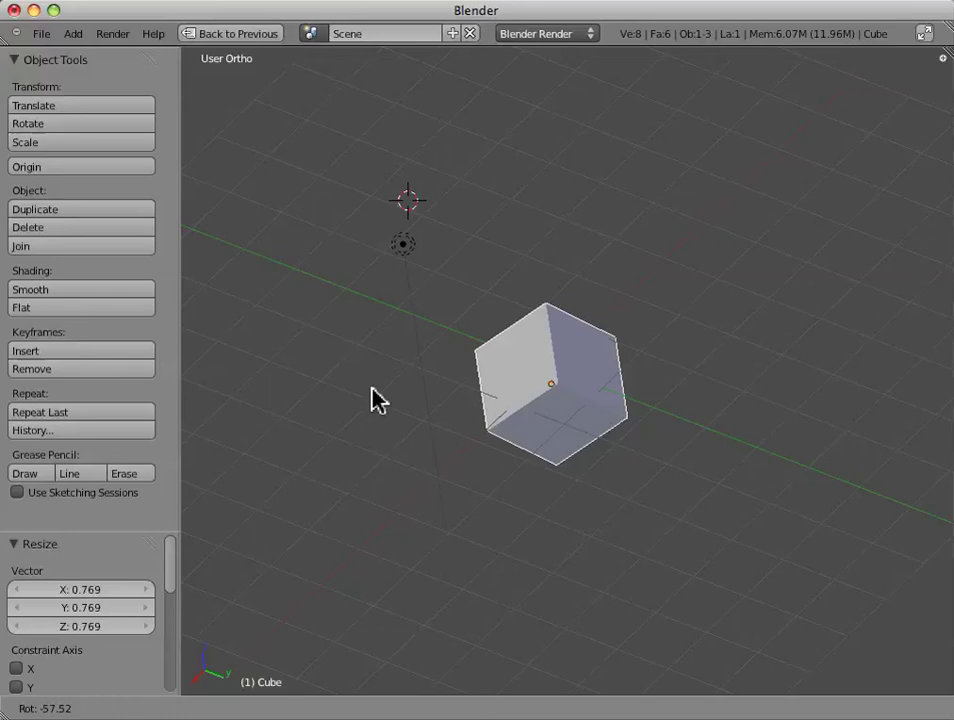
{"action": "key", "text": "Escape"}
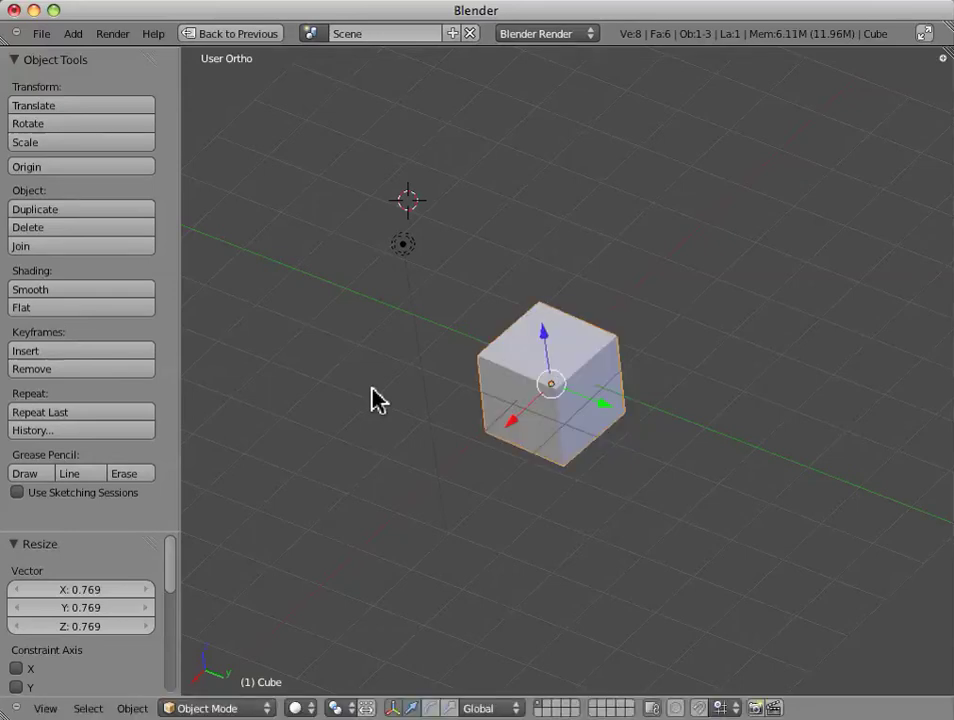
{"action": "middle_click_drag", "start_coordinate": [498, 518], "coordinate": [441, 456]}
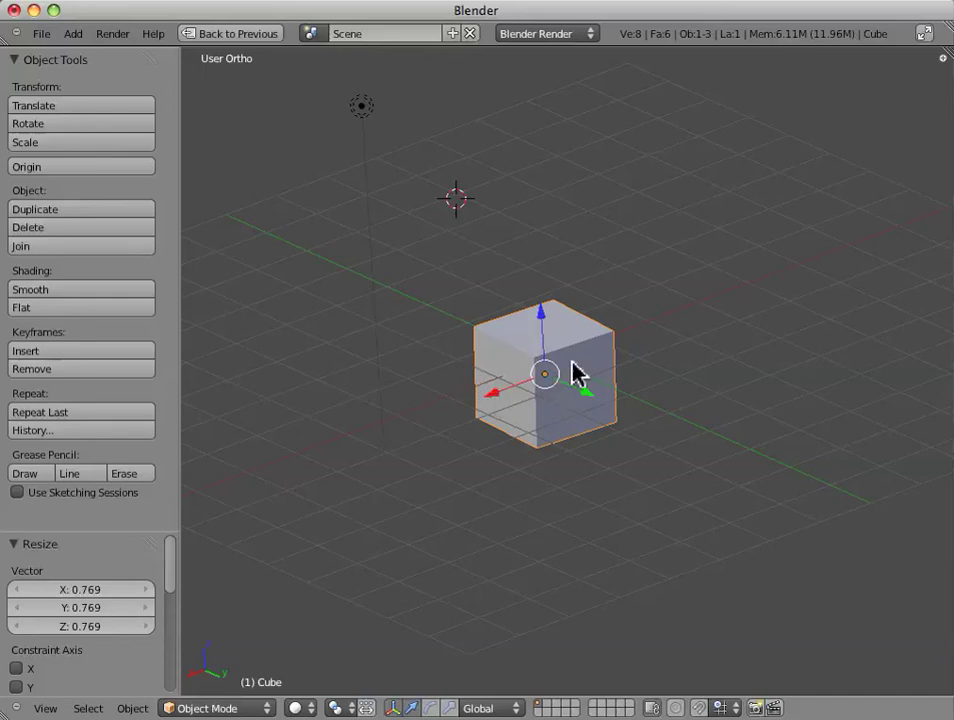
{"action": "scroll", "coordinate": [500, 462], "scroll_direction": "up", "scroll_amount": 3}
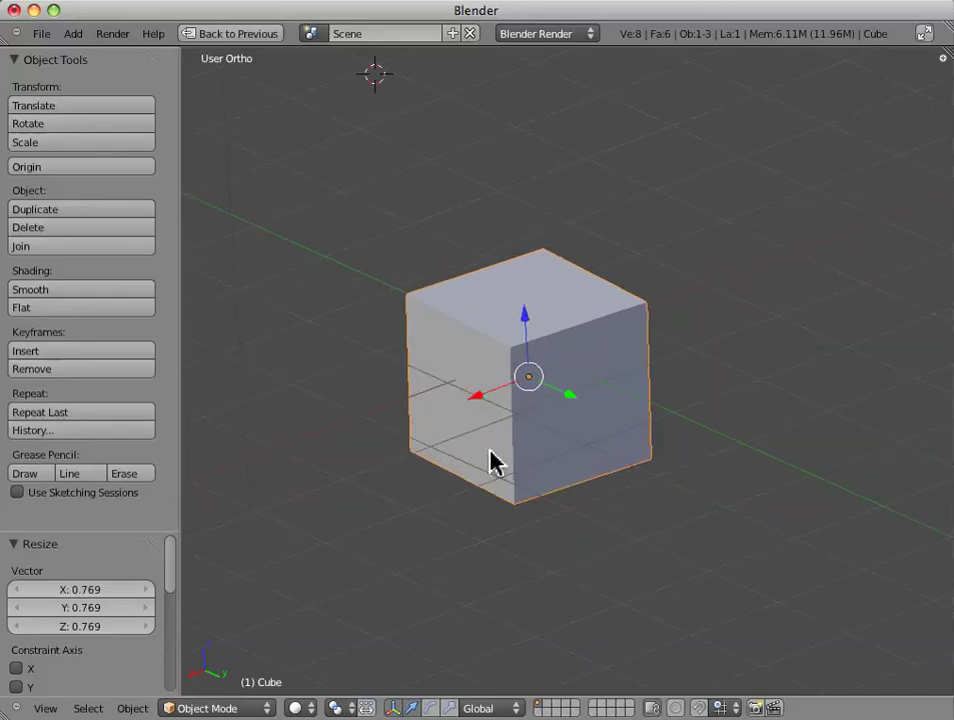
{"action": "middle_click_drag", "start_coordinate": [490, 462], "coordinate": [475, 500]}
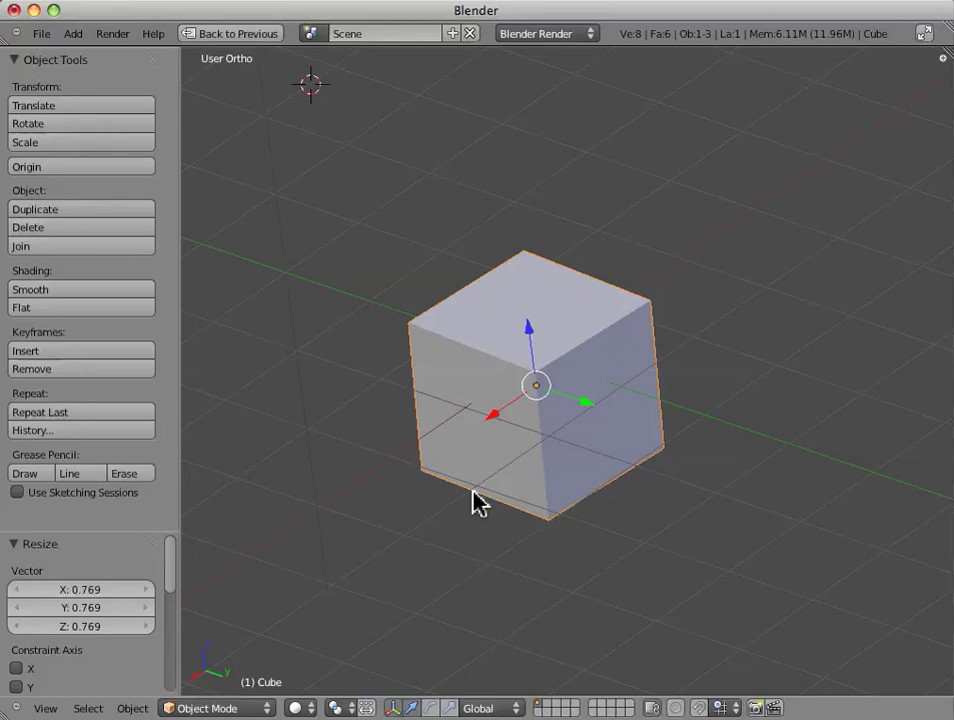
{"action": "scroll", "coordinate": [477, 502], "scroll_direction": "down", "scroll_amount": 2}
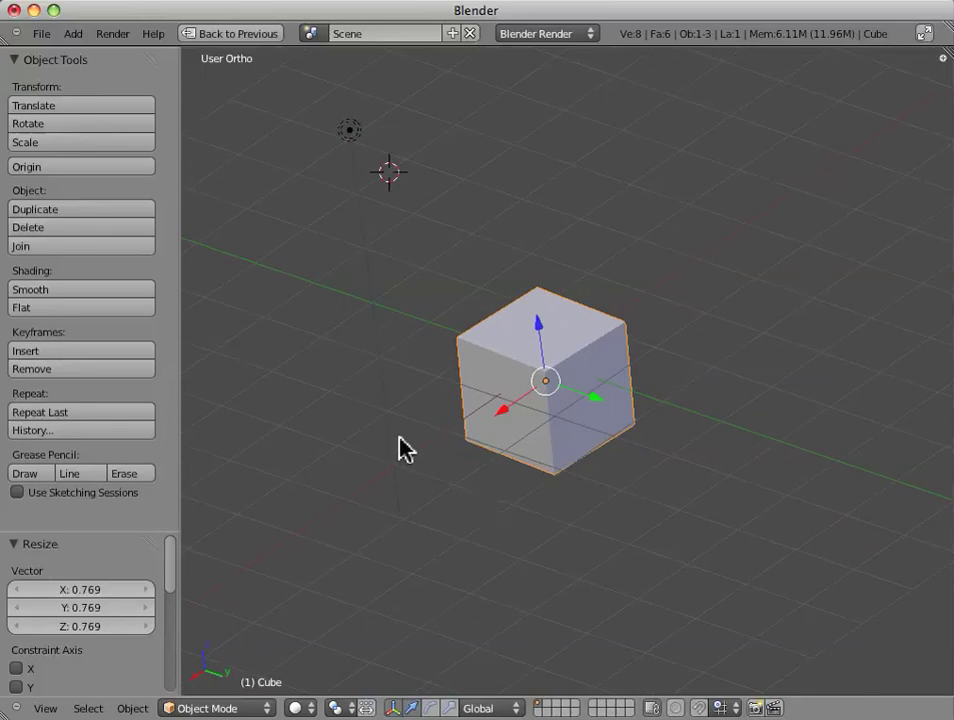
{"action": "scroll", "coordinate": [400, 448], "scroll_direction": "down", "scroll_amount": 2}
{"action": "right_click", "coordinate": [424, 358]}
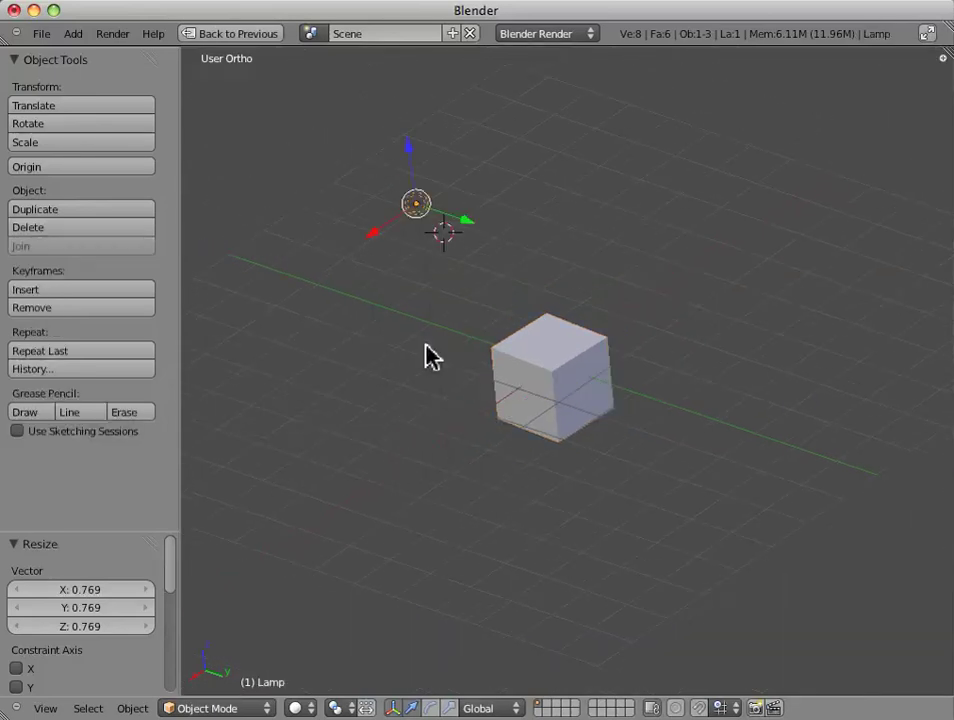
{"action": "scroll", "coordinate": [550, 347], "scroll_direction": "down", "scroll_amount": 4}
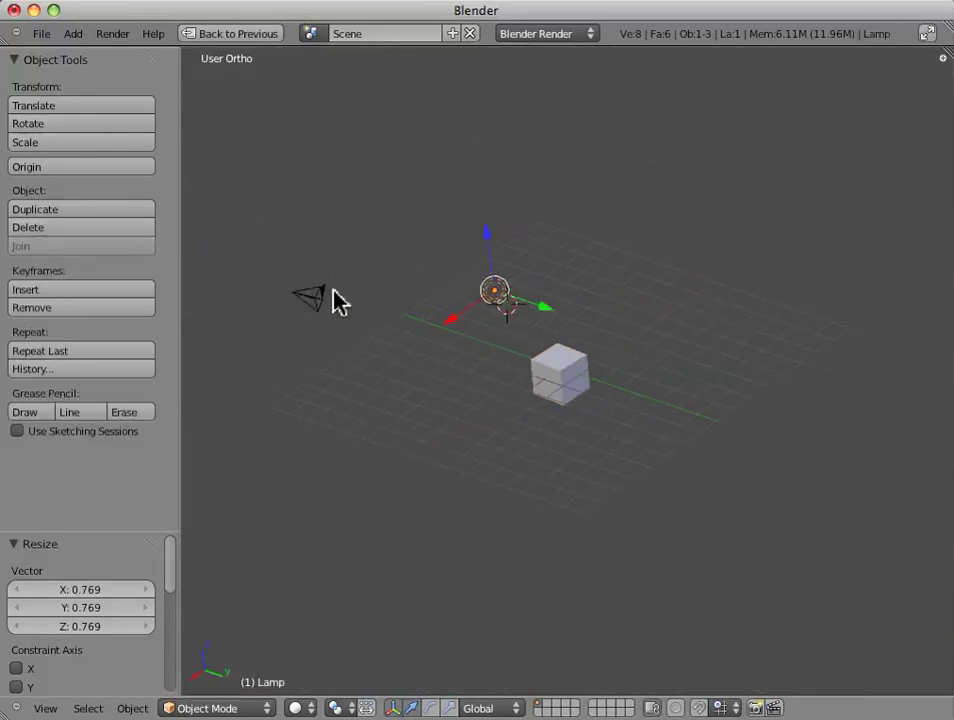
{"action": "right_click", "coordinate": [333, 296]}
{"action": "right_click", "coordinate": [500, 296]}
{"action": "right_click", "coordinate": [557, 377]}
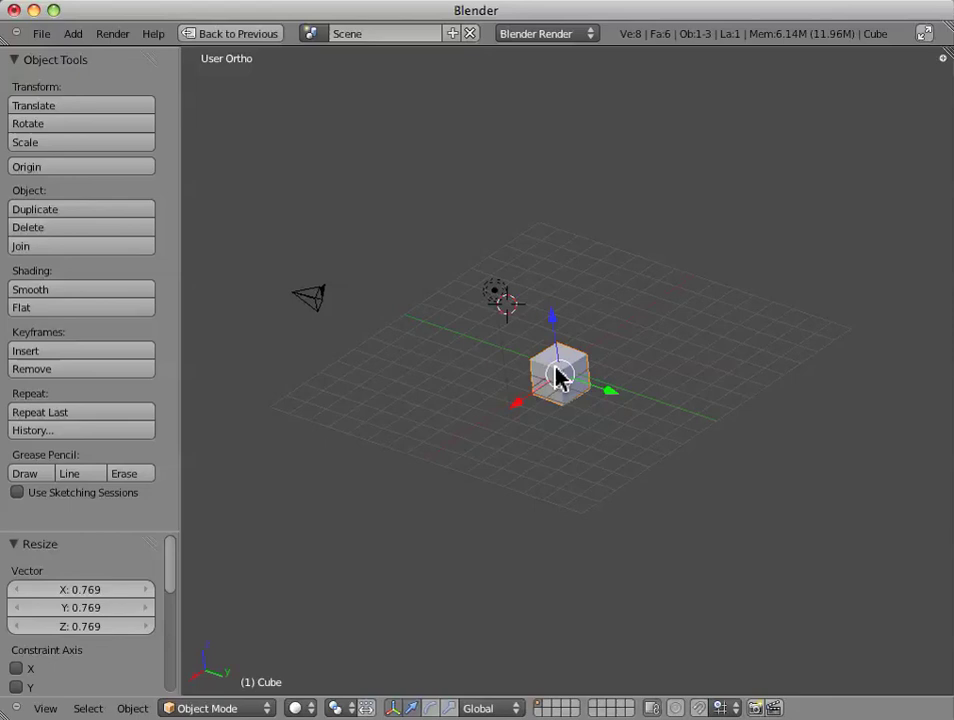
{"action": "scroll", "coordinate": [557, 377], "scroll_direction": "up", "scroll_amount": 5}
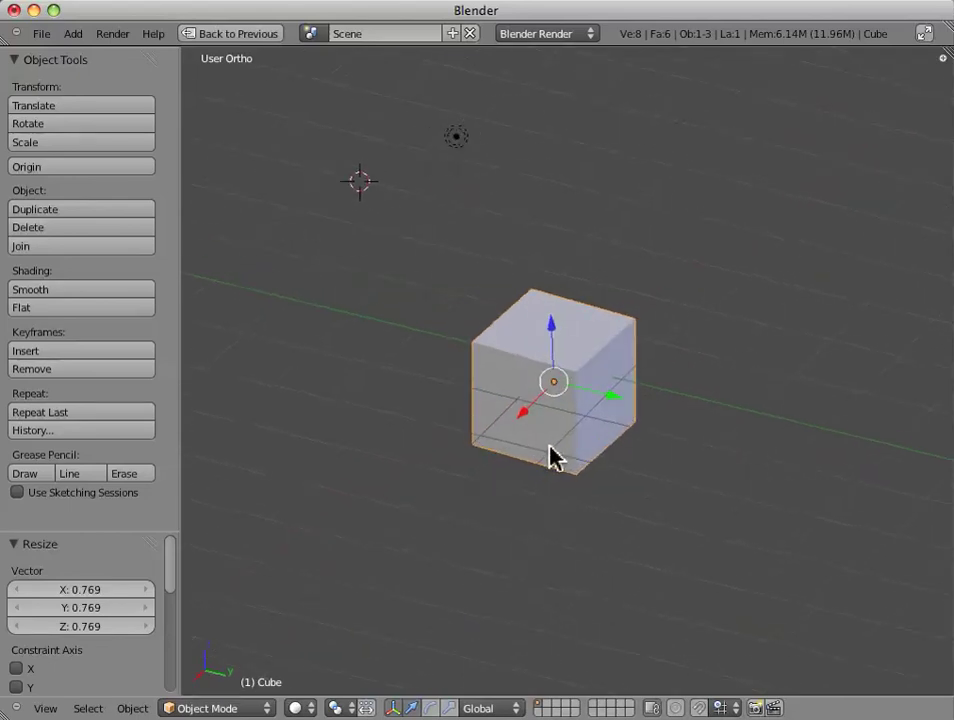
Slide the cube with the manipulator arrows along Y, then X, then raise it 0.272 along Z.
{"action": "middle_click_drag", "start_coordinate": [556, 458], "coordinate": [541, 462]}
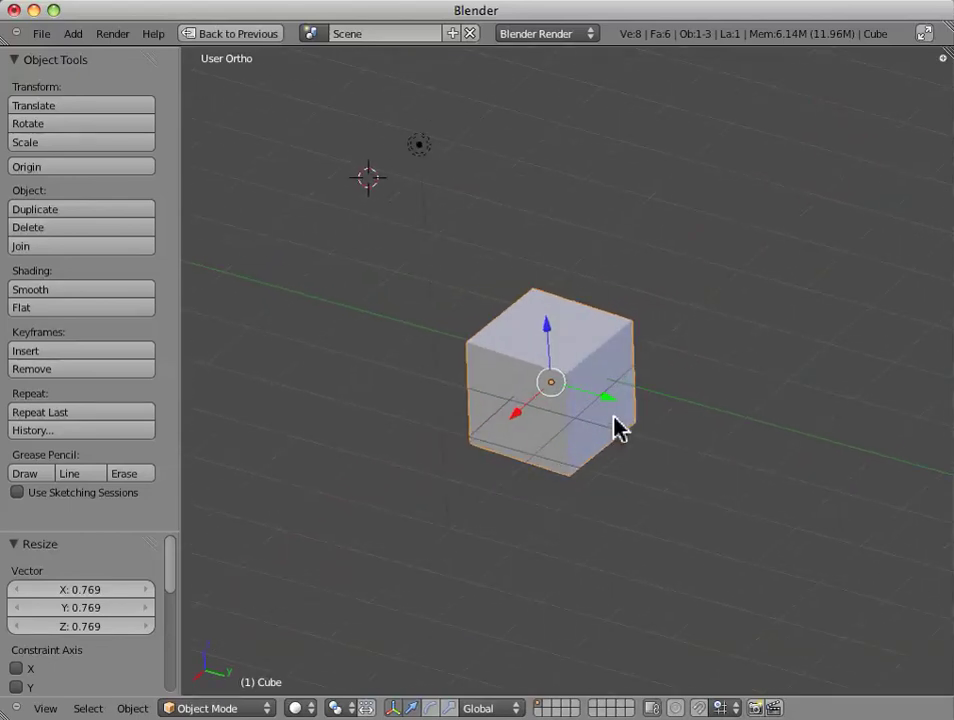
{"action": "middle_click_drag", "start_coordinate": [596, 441], "coordinate": [590, 410]}
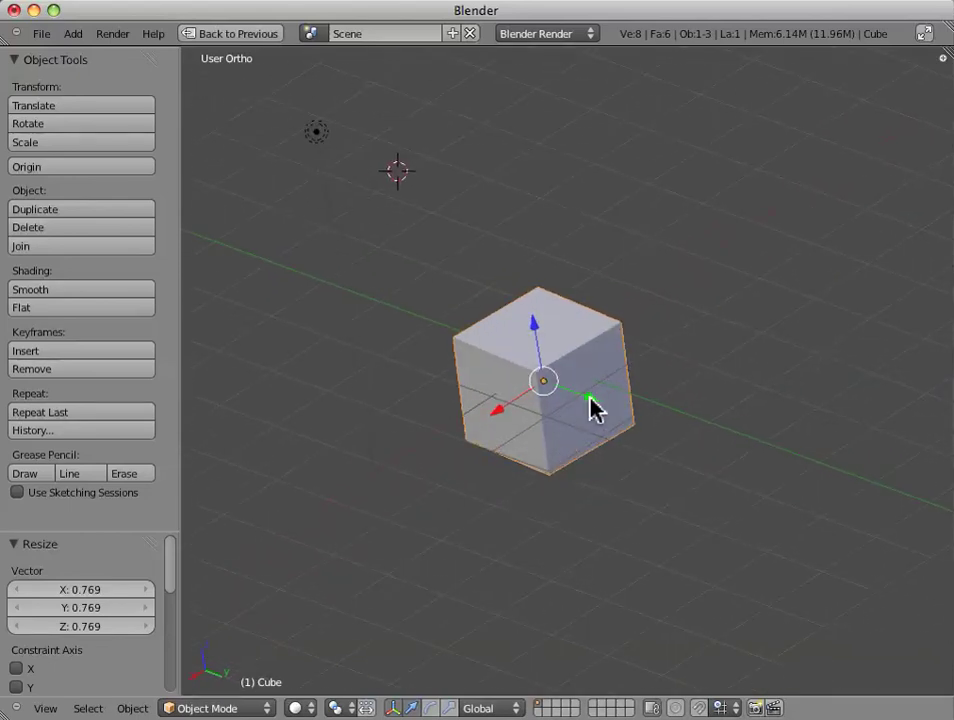
{"action": "left_click_drag", "start_coordinate": [590, 408], "coordinate": [563, 404]}
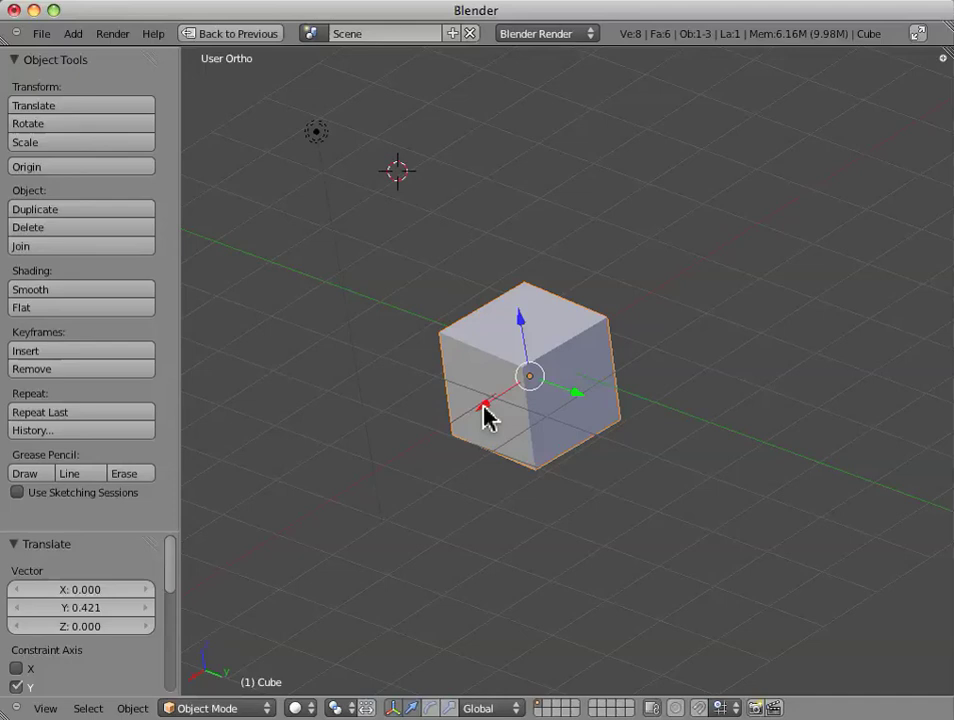
{"action": "mouse_move", "coordinate": [483, 406]}
{"action": "left_mouse_down"}
{"action": "mouse_move", "coordinate": [498, 394]}
{"action": "mouse_move", "coordinate": [460, 417]}
{"action": "mouse_move", "coordinate": [486, 408]}
{"action": "left_mouse_up"}
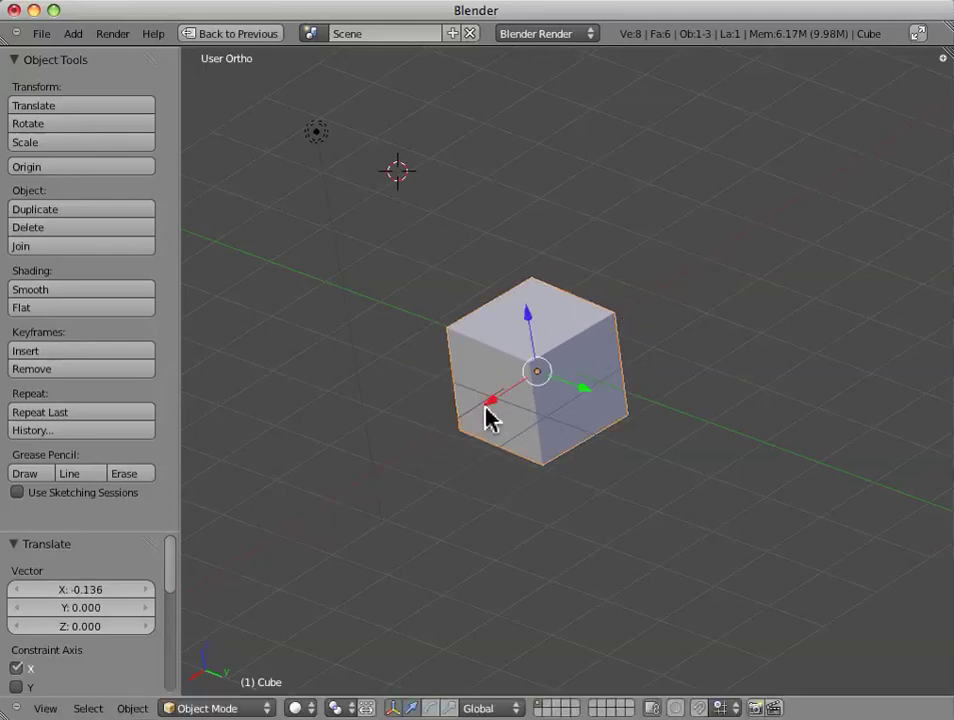
{"action": "left_click_drag", "start_coordinate": [528, 318], "coordinate": [538, 355]}
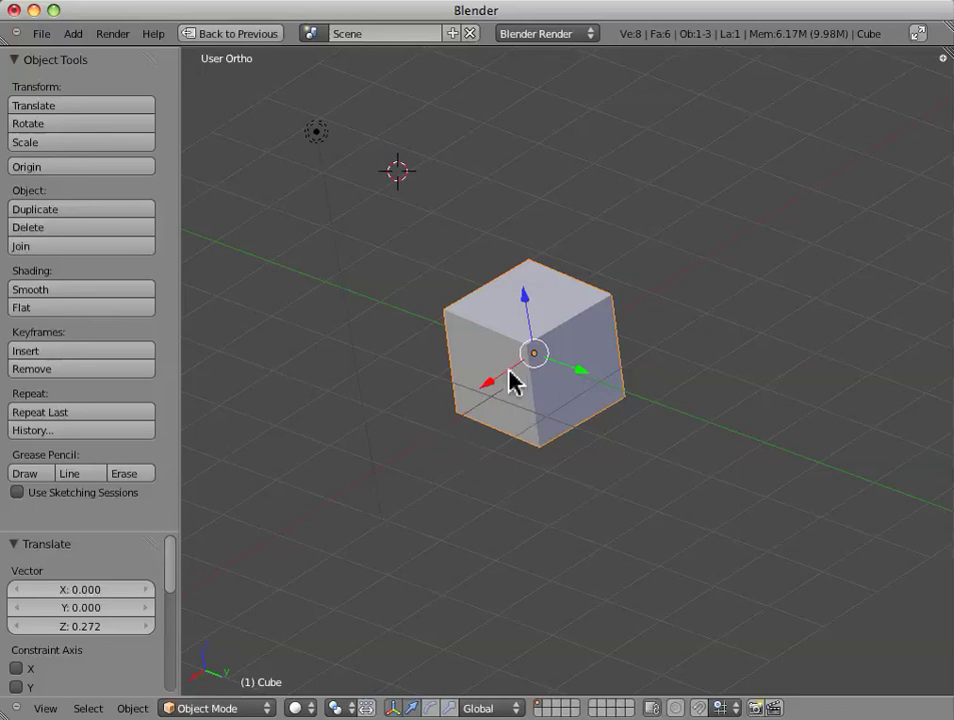
Set the manipulator to Rotate, tilt the cube about X, then turn it -43.066° about Z.
{"action": "left_click", "coordinate": [430, 708]}
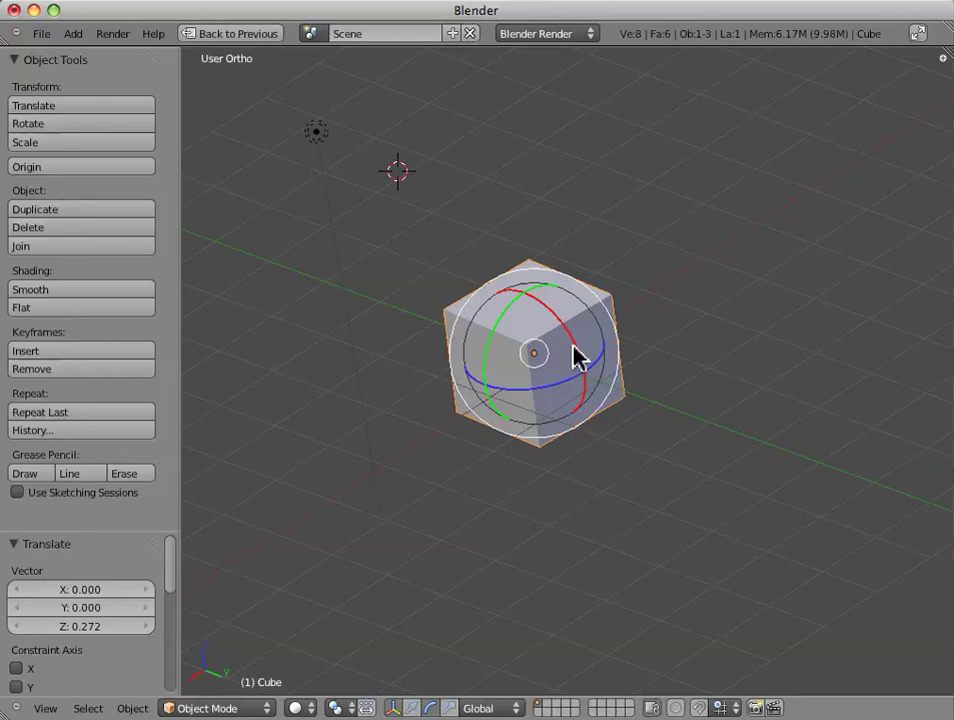
{"action": "left_click_drag", "start_coordinate": [580, 355], "coordinate": [595, 443]}
{"action": "left_click_drag", "start_coordinate": [573, 351], "coordinate": [511, 341]}
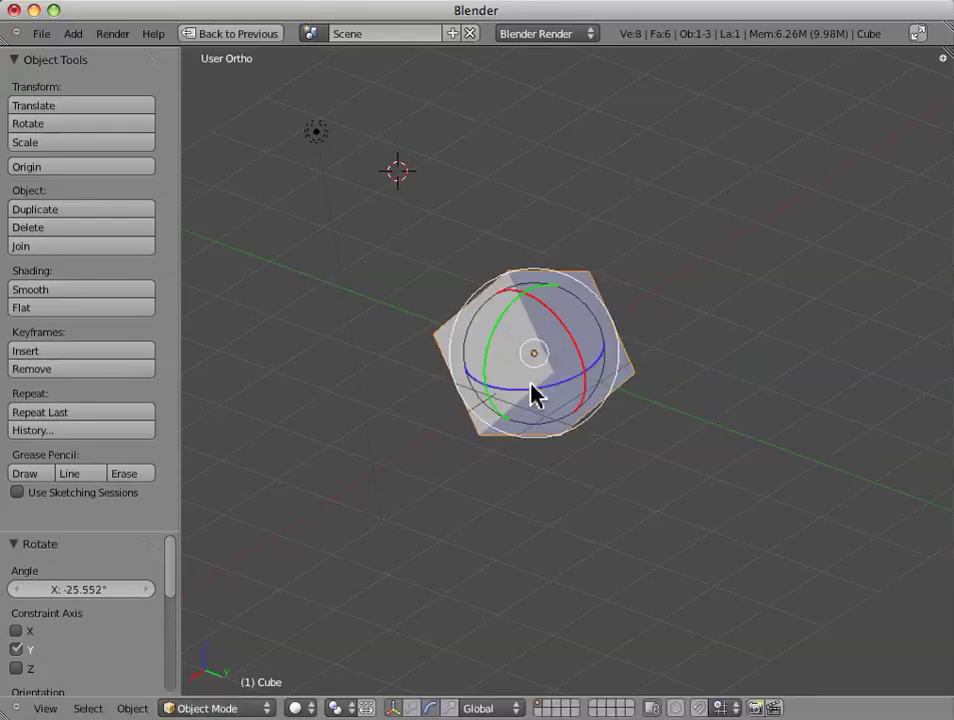
{"action": "left_click_drag", "start_coordinate": [531, 393], "coordinate": [511, 390]}
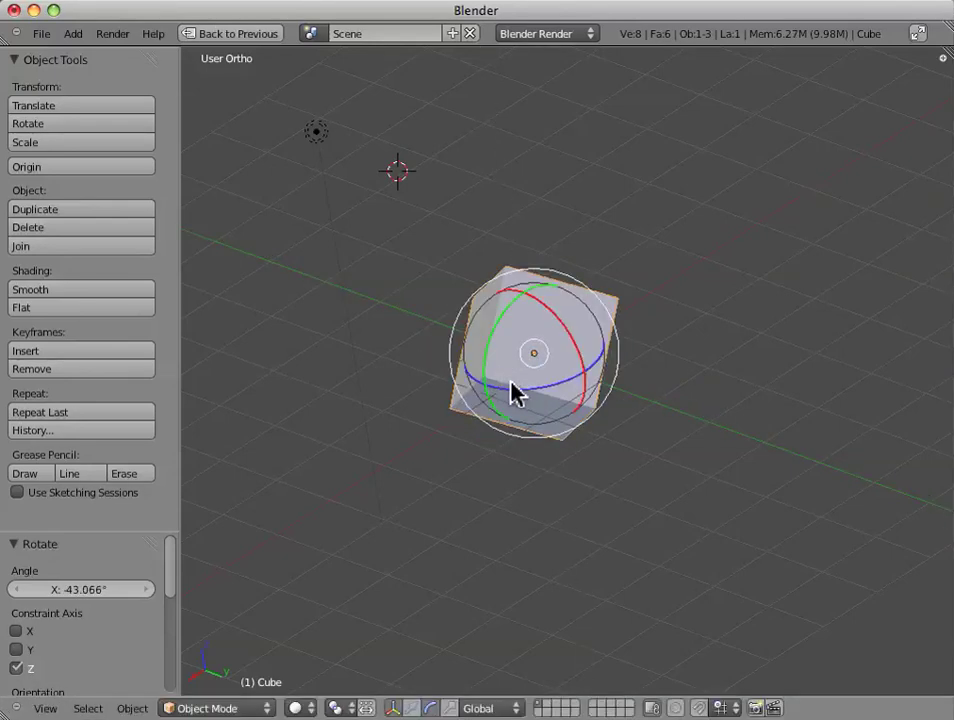
Set the manipulator to Scale and uniformly scale the cube to 1.494, 1.019, then 0.458.
{"action": "left_click", "coordinate": [452, 706]}
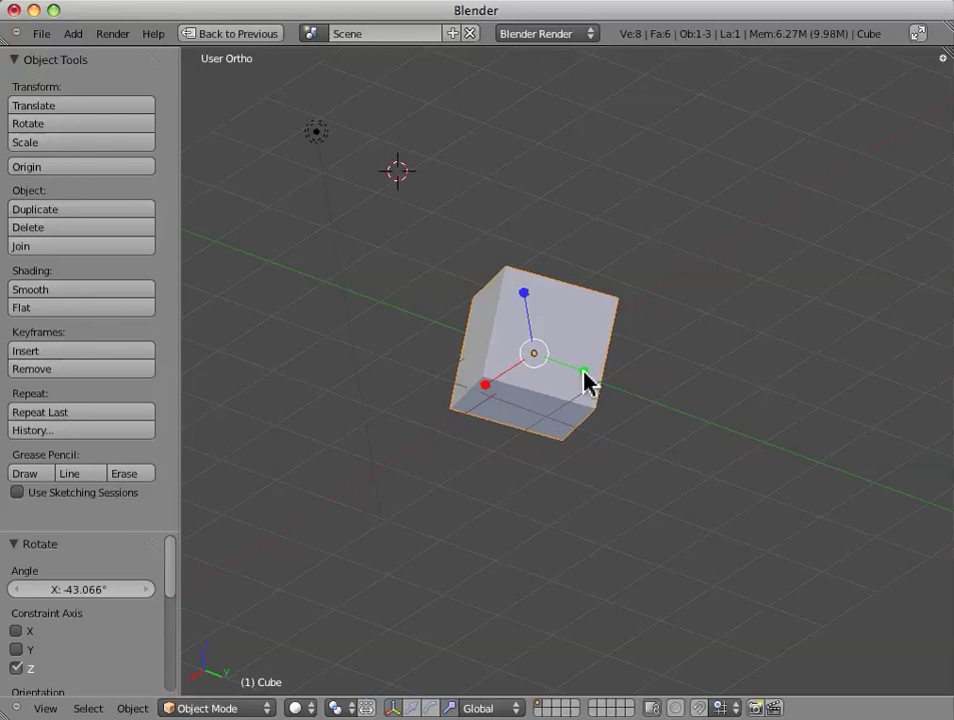
{"action": "key", "text": "s"}
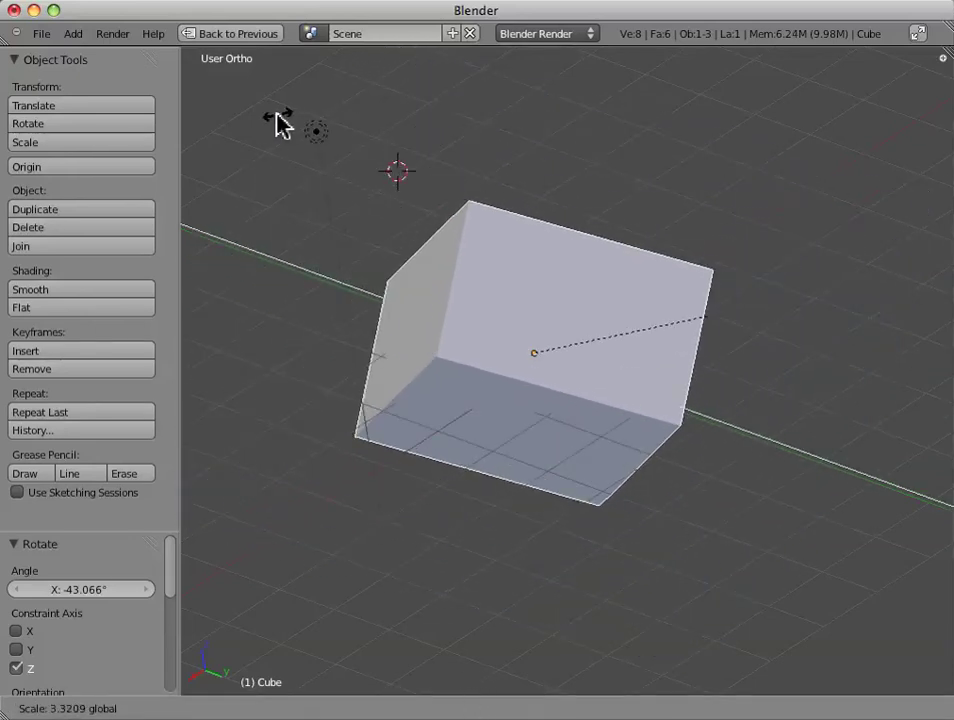
{"action": "left_click", "coordinate": [232, 180]}
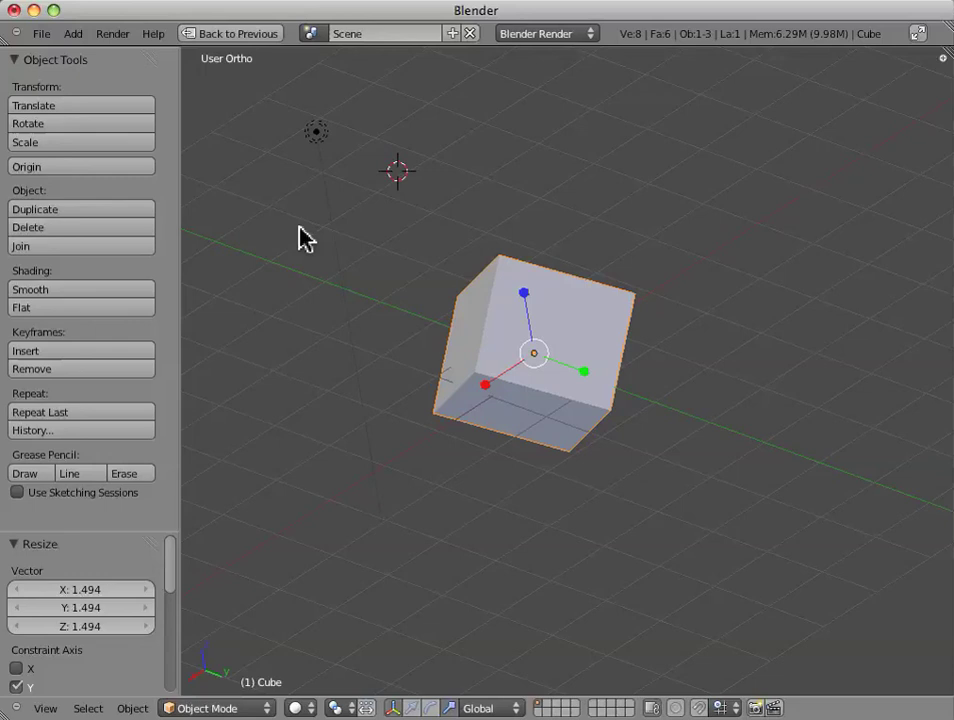
{"action": "key", "text": "s"}
{"action": "left_click", "coordinate": [490, 392]}
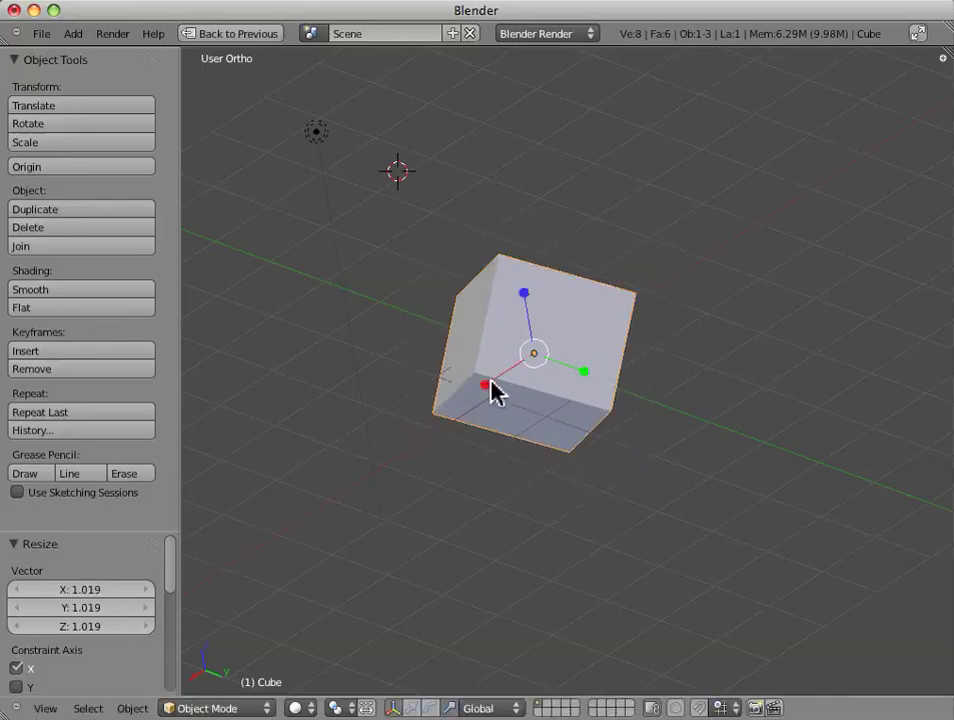
{"action": "key", "text": "s"}
{"action": "left_click", "coordinate": [528, 353]}
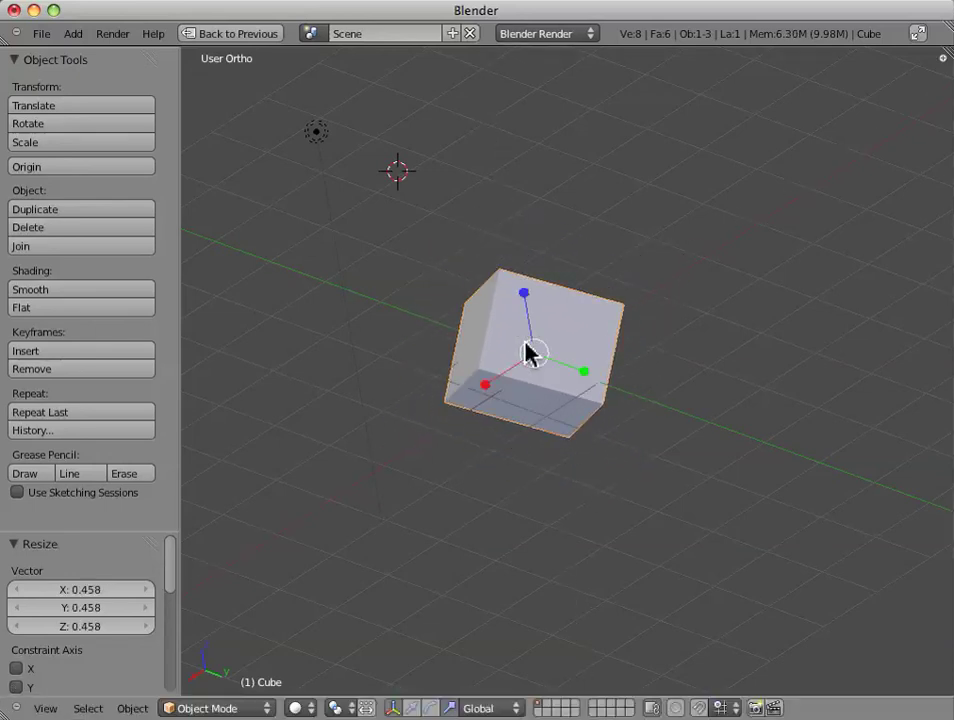
Scale the cube in X and Y only to 0.834, then drag the handle to 1.431.
{"action": "key", "text": "s"}
{"action": "key", "text": "shift+z"}
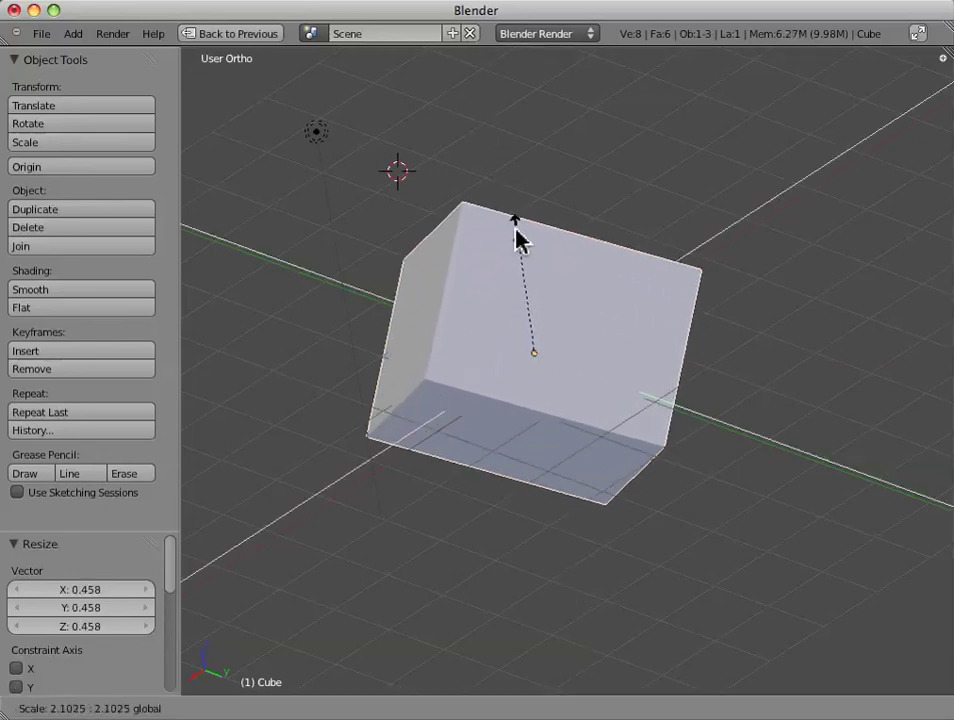
{"action": "left_click", "coordinate": [533, 311]}
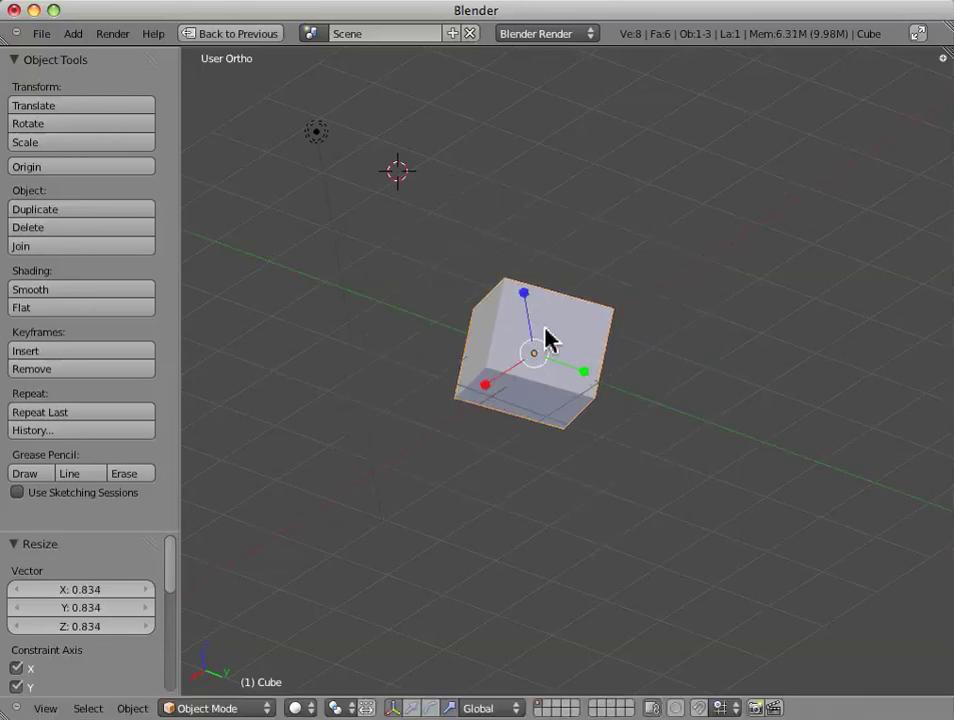
{"action": "left_click_drag", "start_coordinate": [529, 305], "coordinate": [533, 258], "text": "shift"}
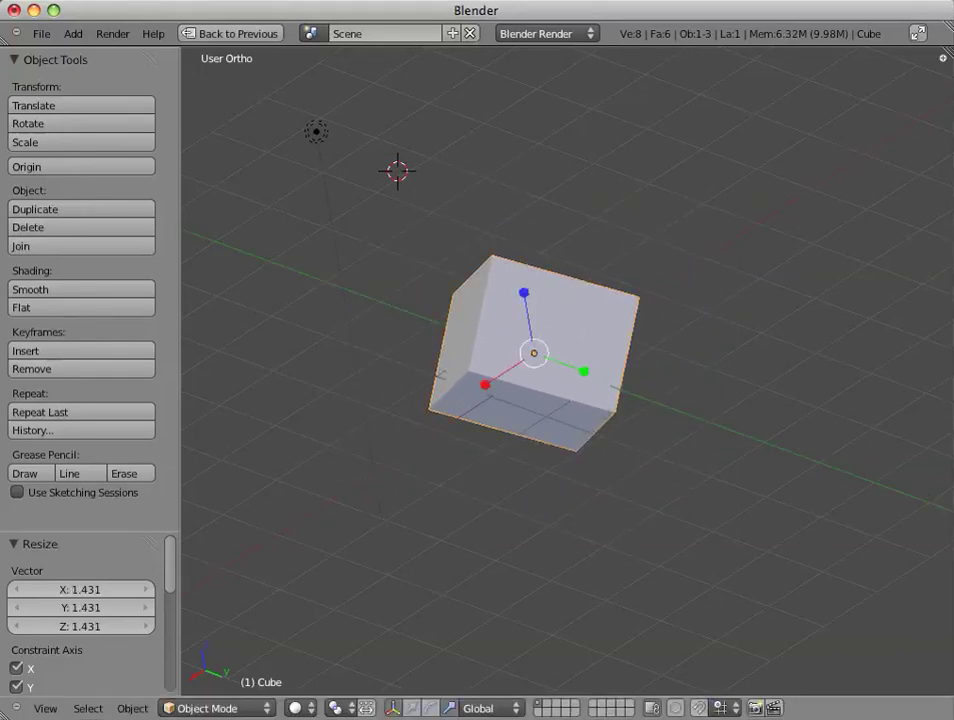
Render the 3D view so the enlarged, rotated cube shows as the Render Result image.
{"action": "left_click", "coordinate": [755, 707]}
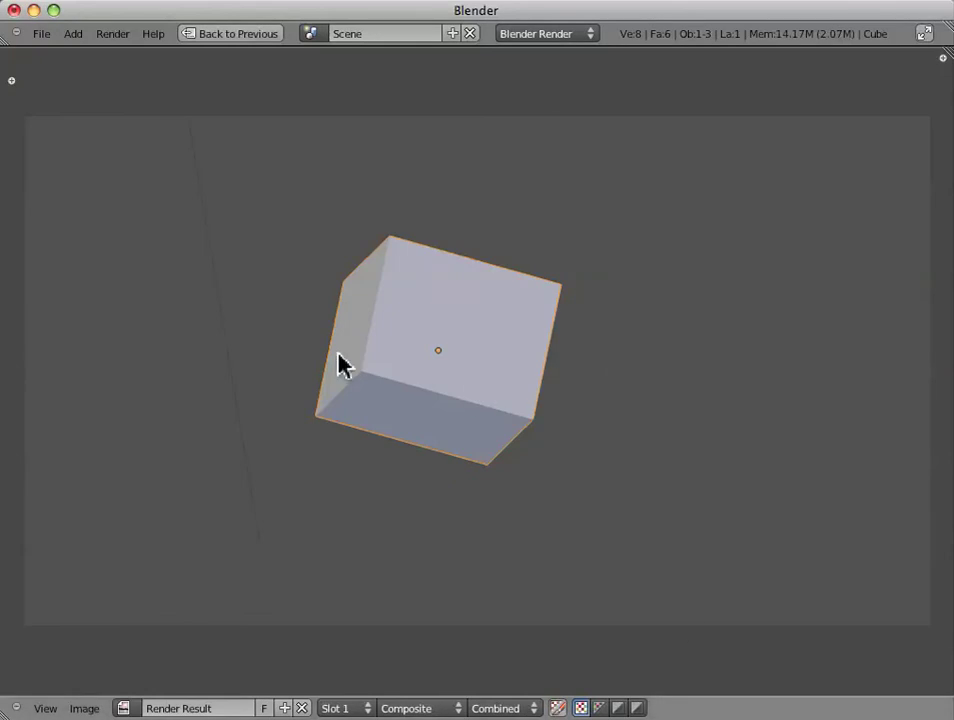